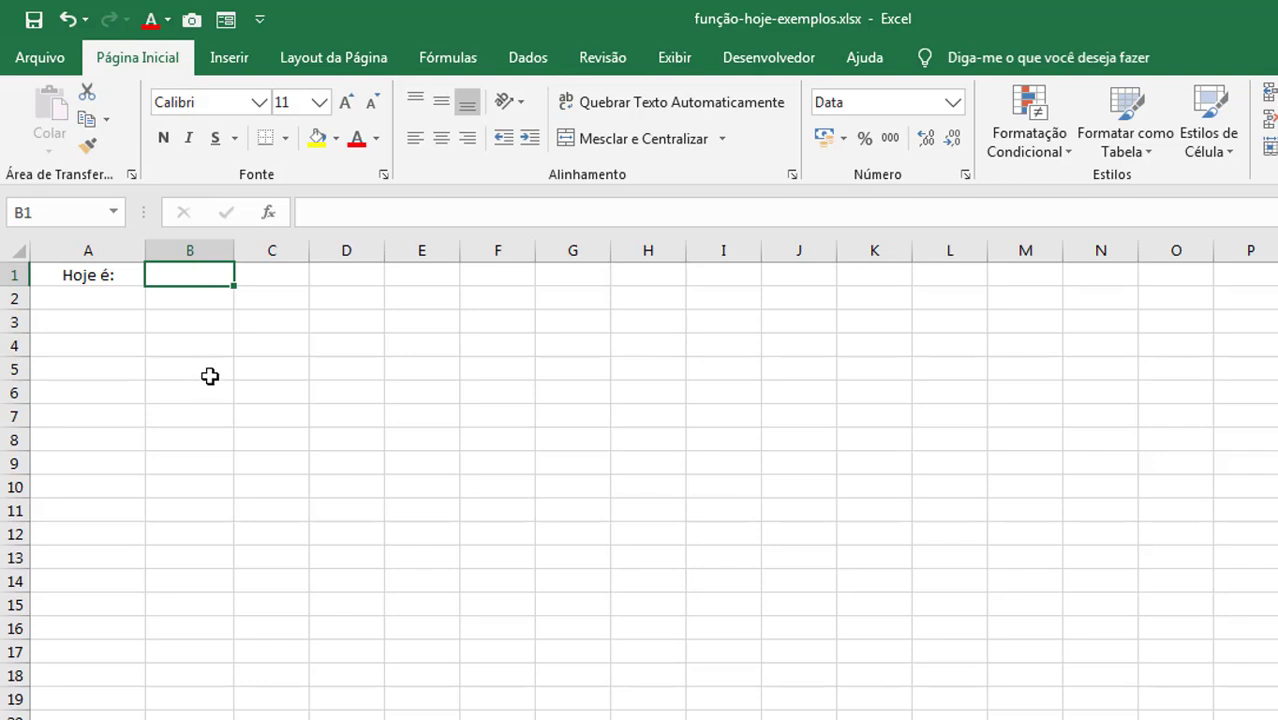
# Widen column B and enter the formula =HOJE() in cell B1.
pyautogui.moveTo(235, 249); pyautogui.dragTo(294, 251)
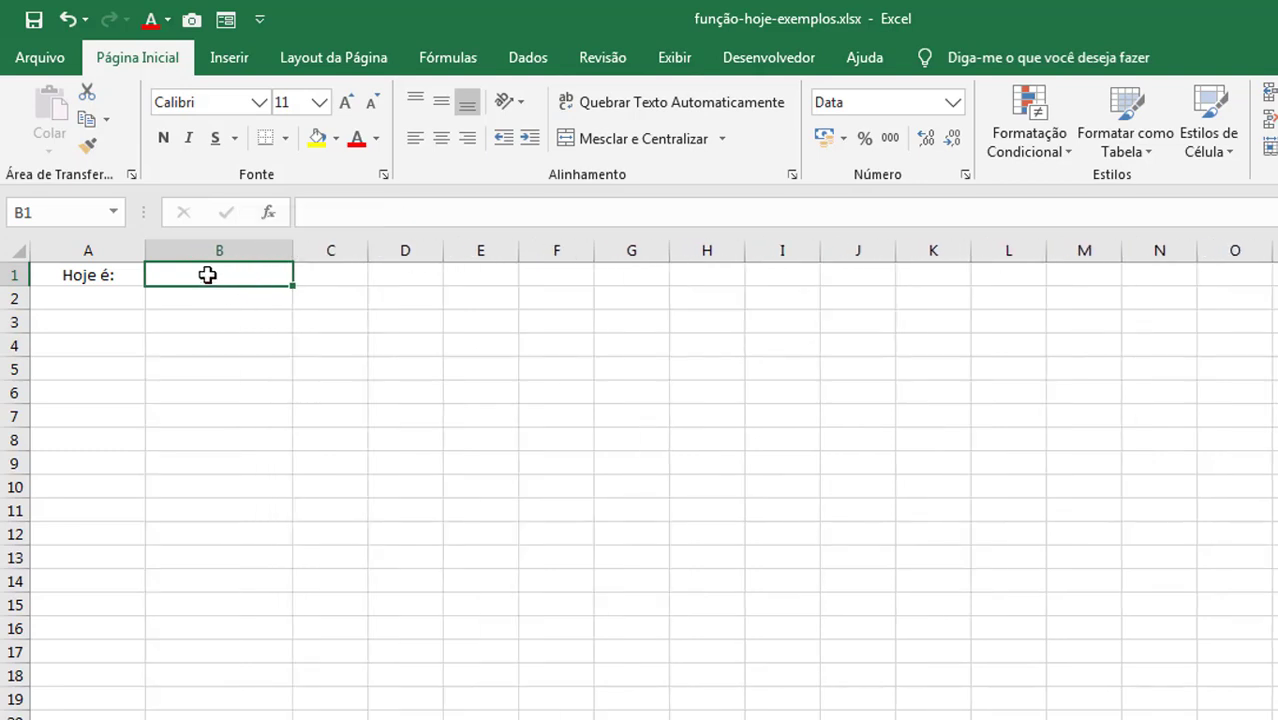
pyautogui.write('=hoj')
pyautogui.press('Tab')
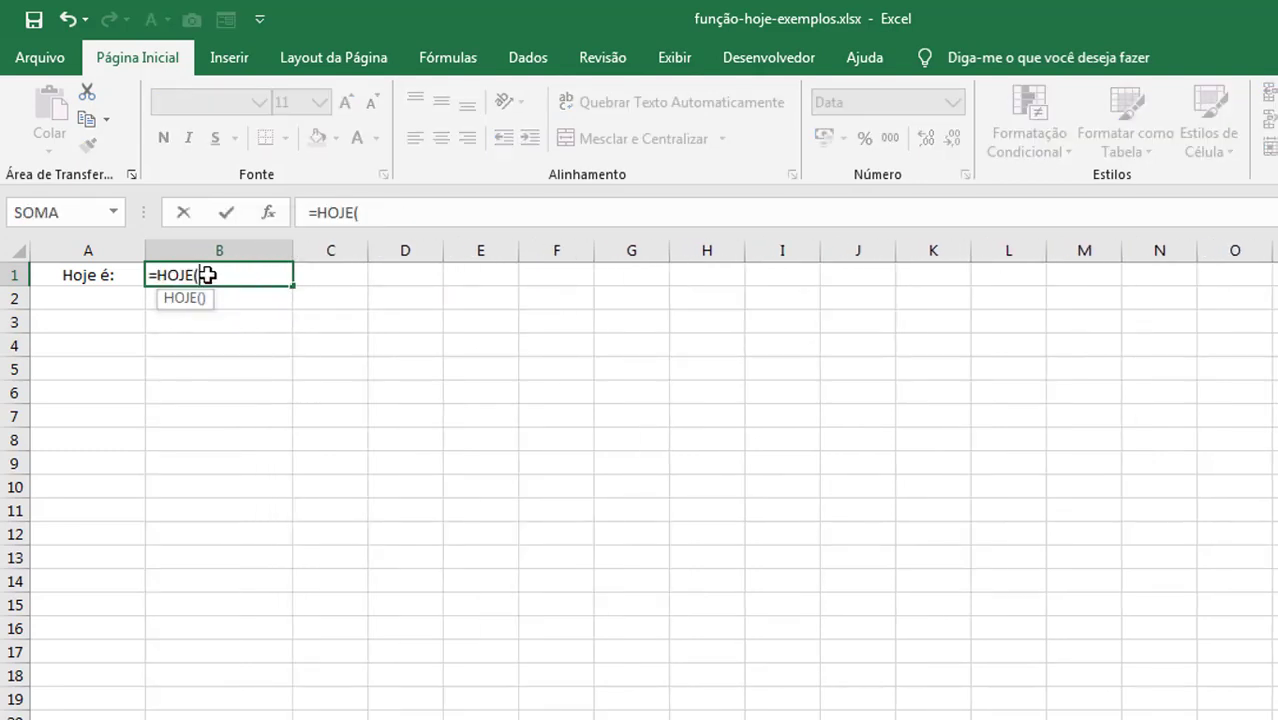
pyautogui.write(')')
pyautogui.press('Return')
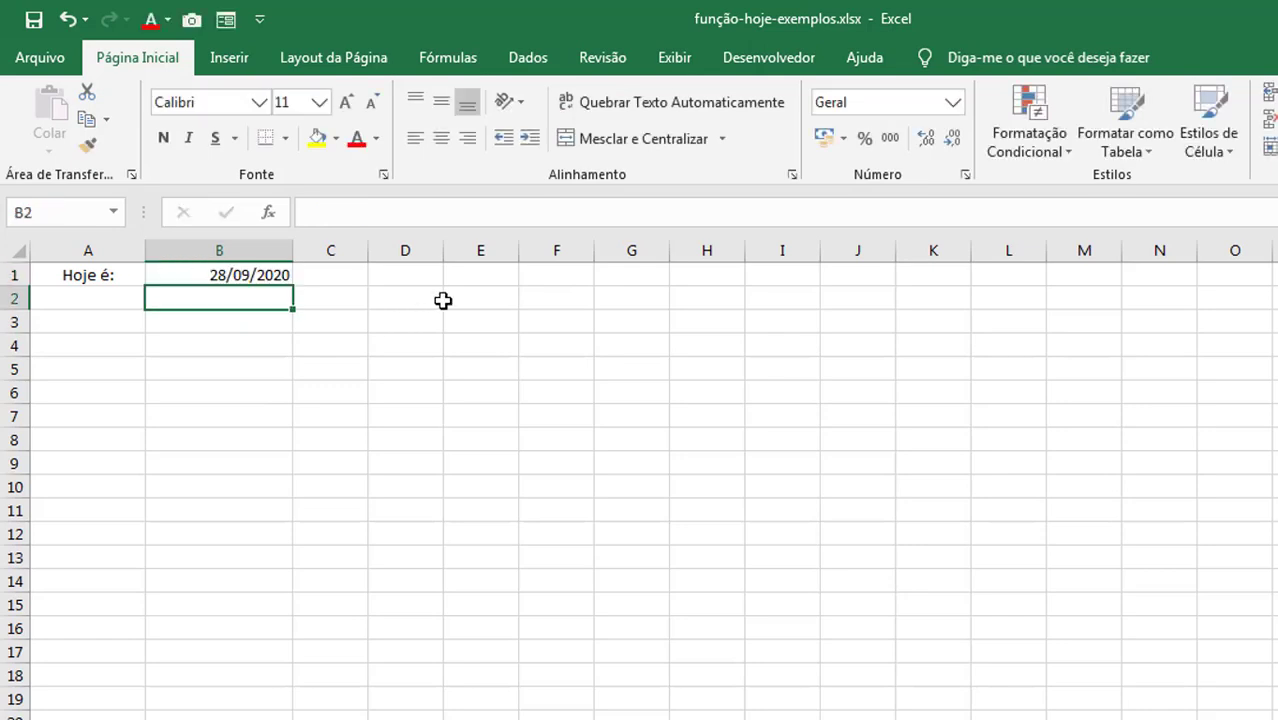
# Format the date in B1 as Data Completa and fit column B's width to its content.
pyautogui.click(252, 276)
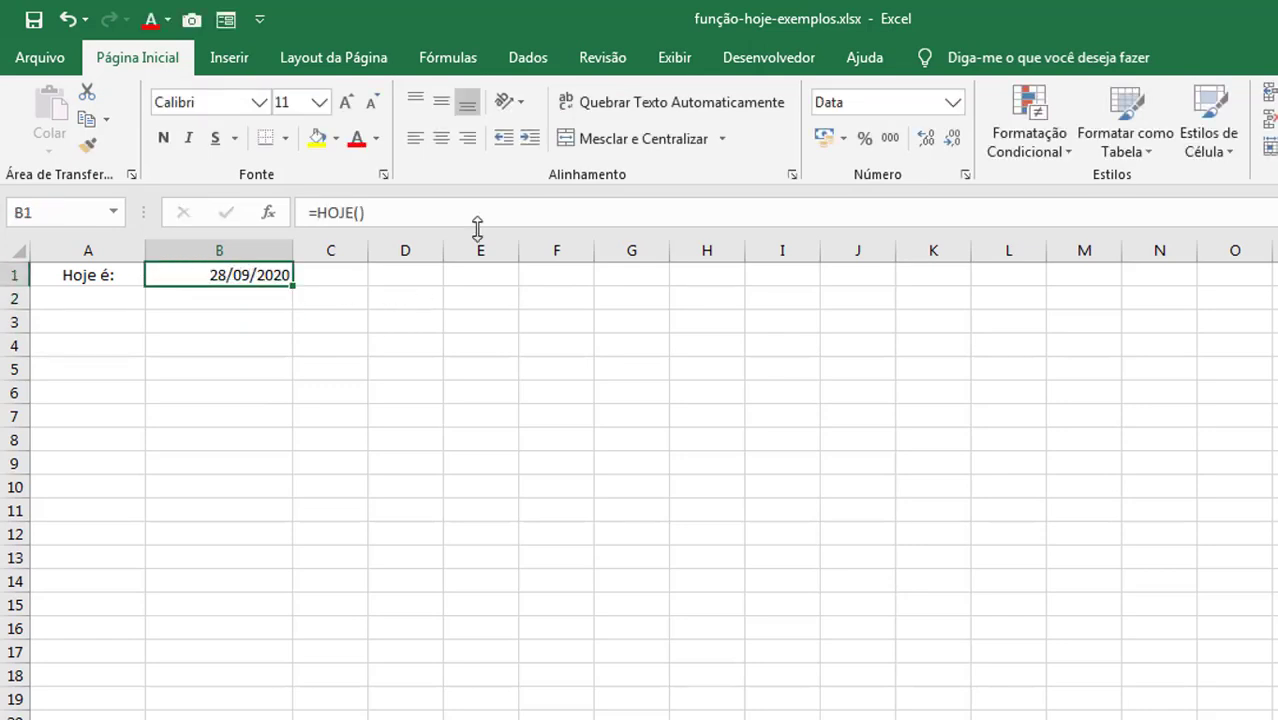
pyautogui.click(953, 104)
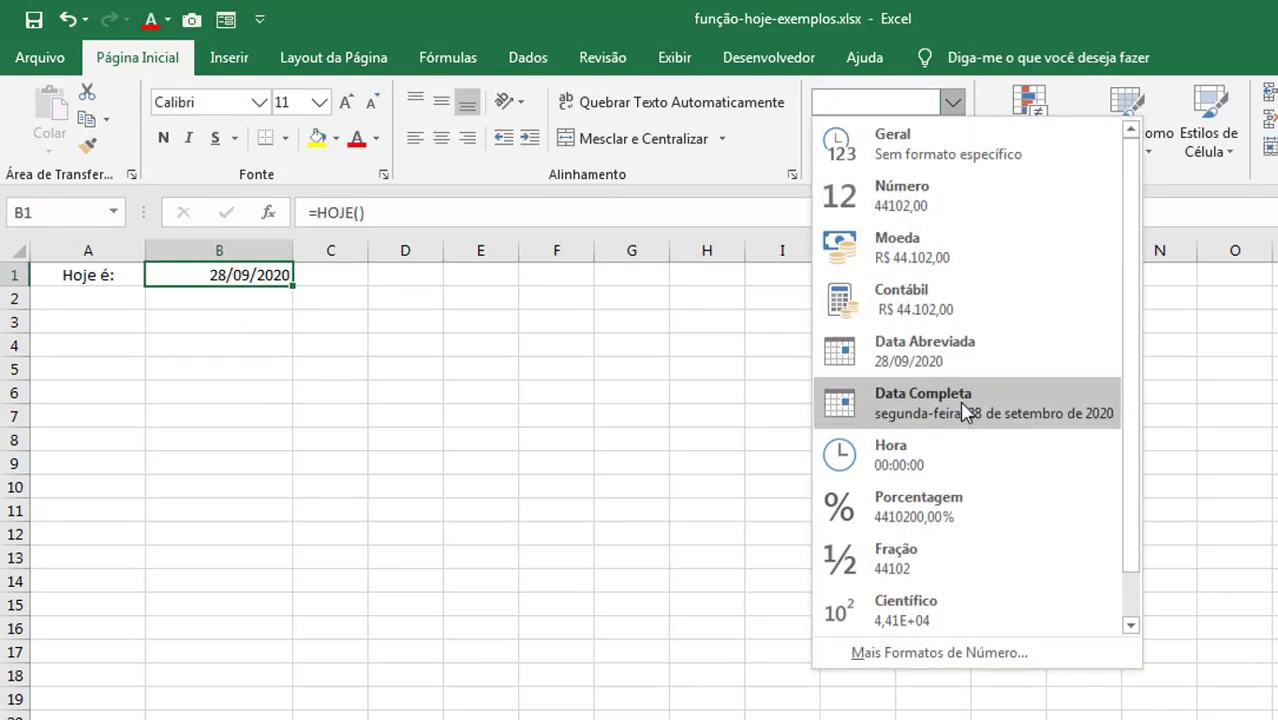
pyautogui.click(966, 410)
pyautogui.doubleClick(293, 250)
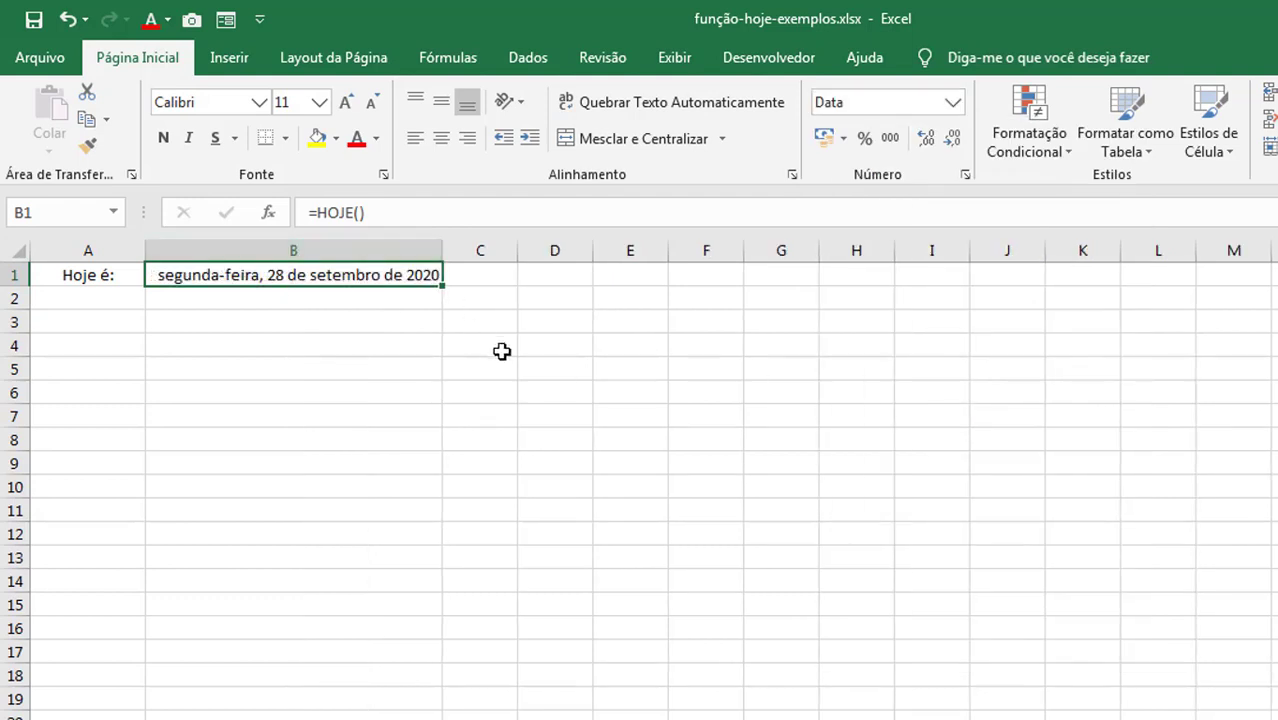
pyautogui.click(497, 346)
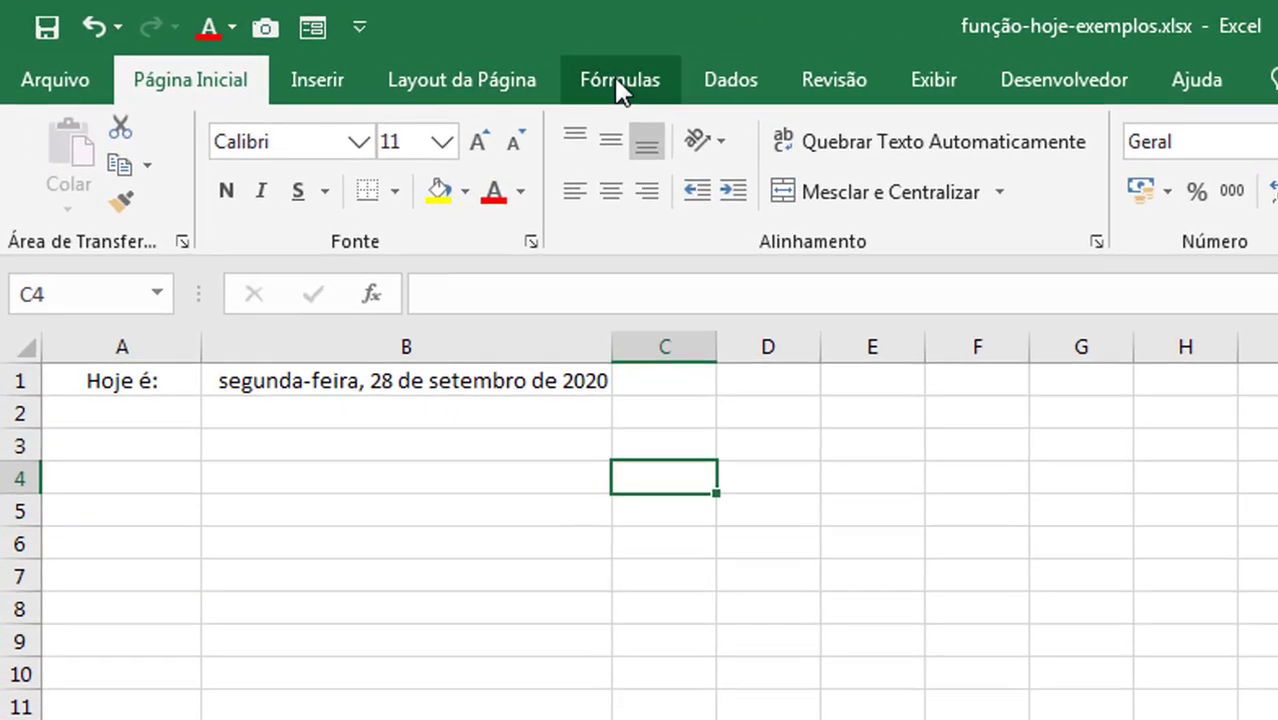
# Check which calculation mode is set in the workbook's calculation options.
pyautogui.click(447, 56)
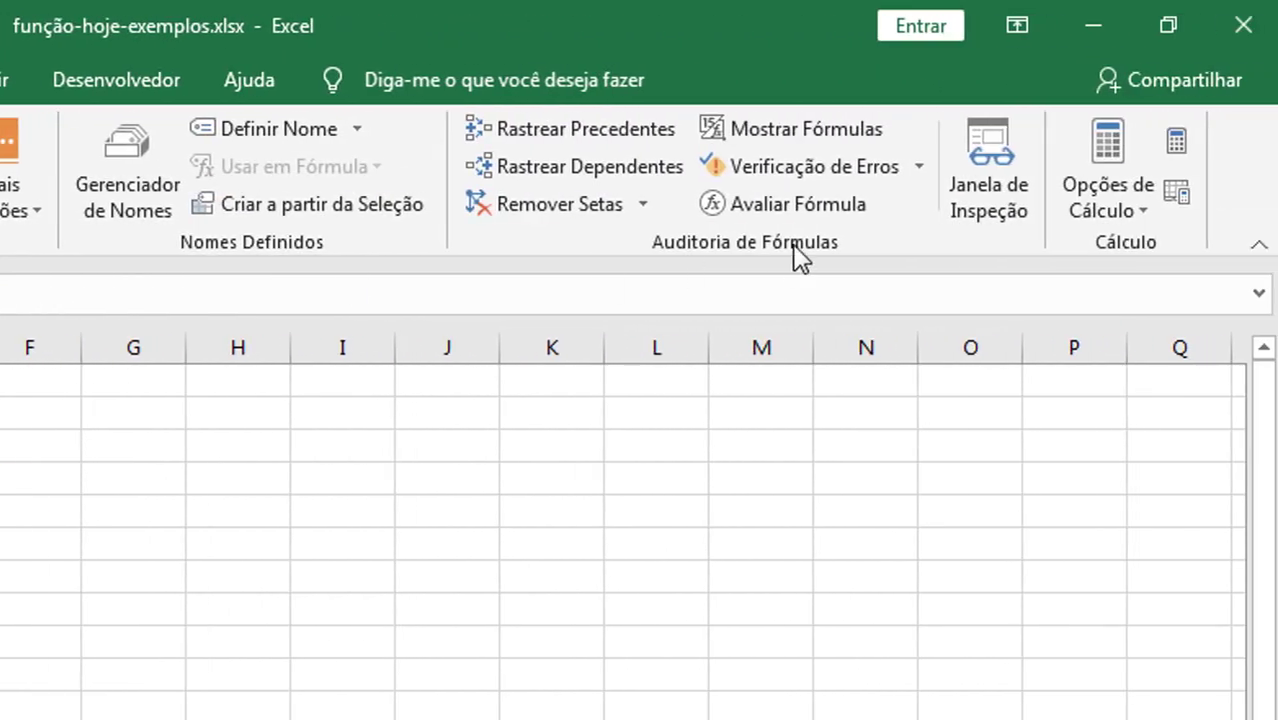
pyautogui.click(1141, 204)
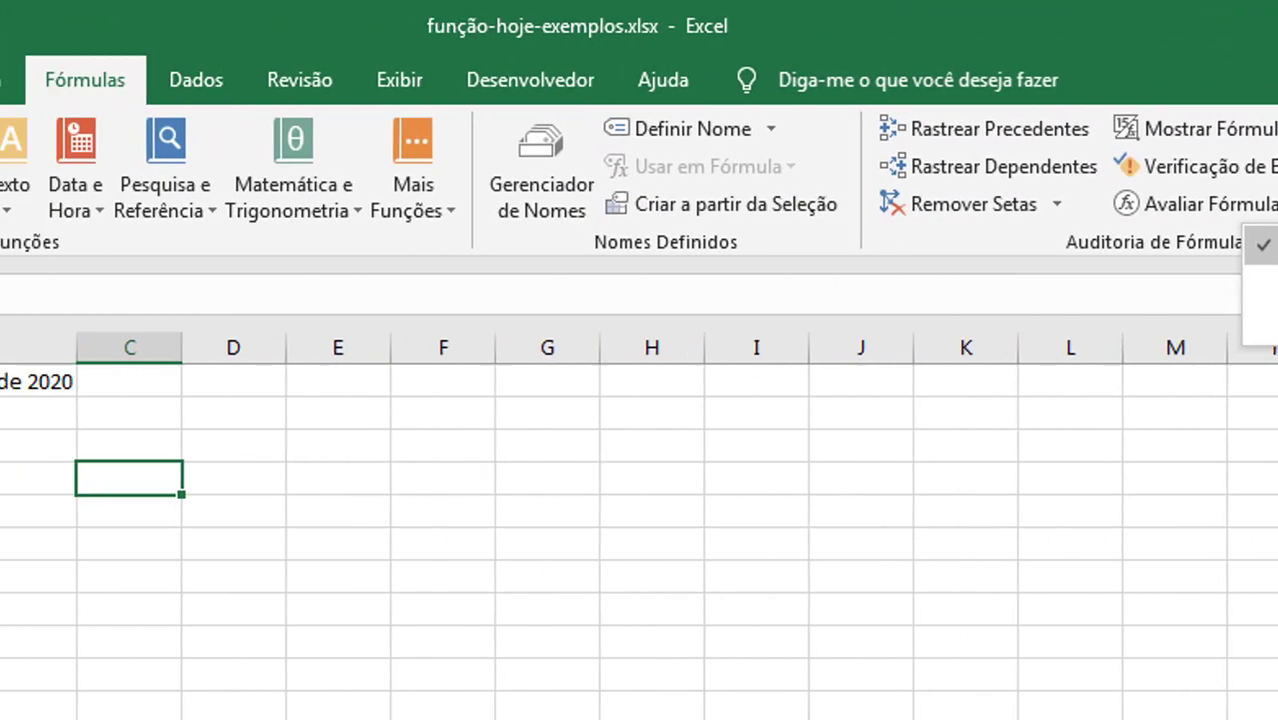
pyautogui.click(956, 258)
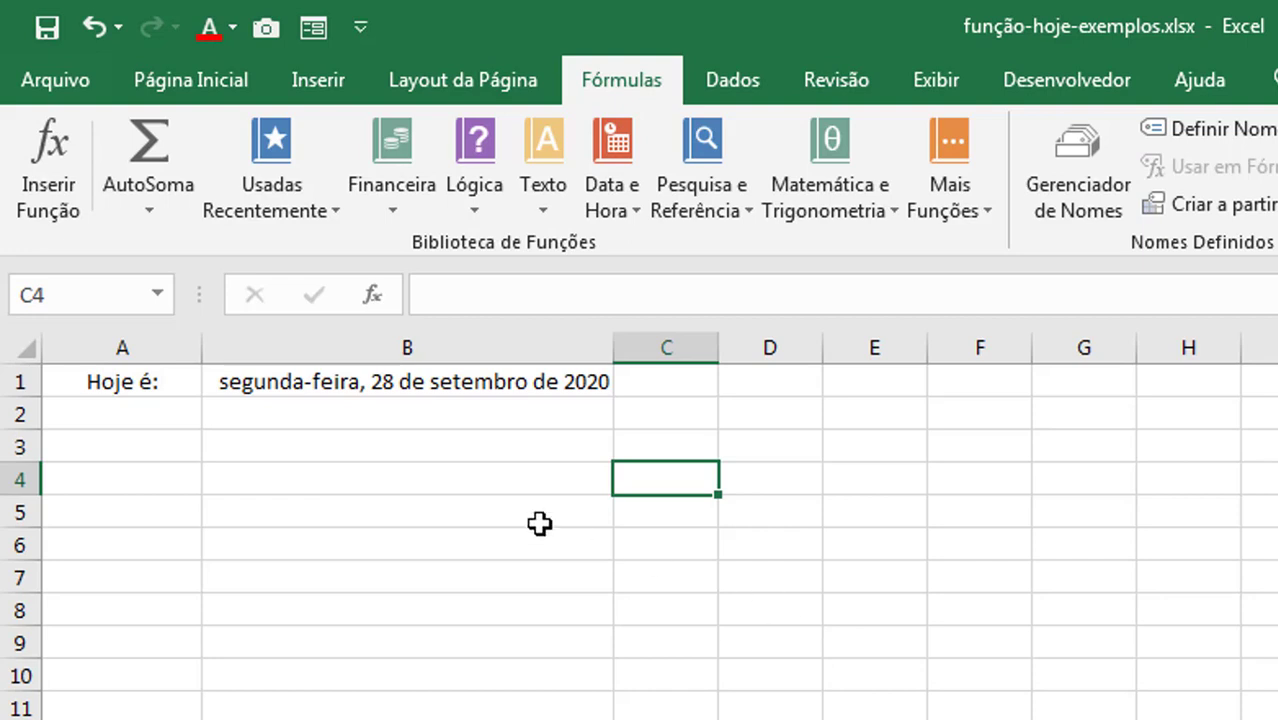
# Center the date in cell B1 horizontally.
pyautogui.click(476, 386)
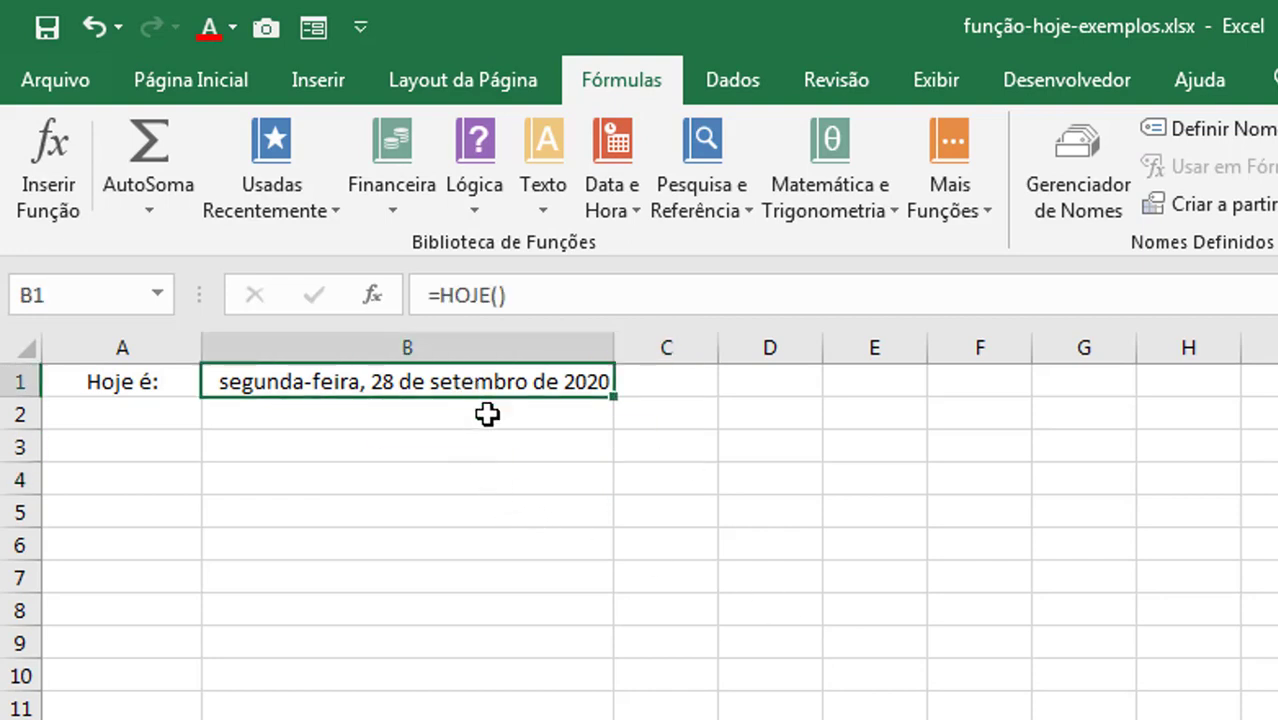
pyautogui.click(205, 82)
pyautogui.click(611, 195)
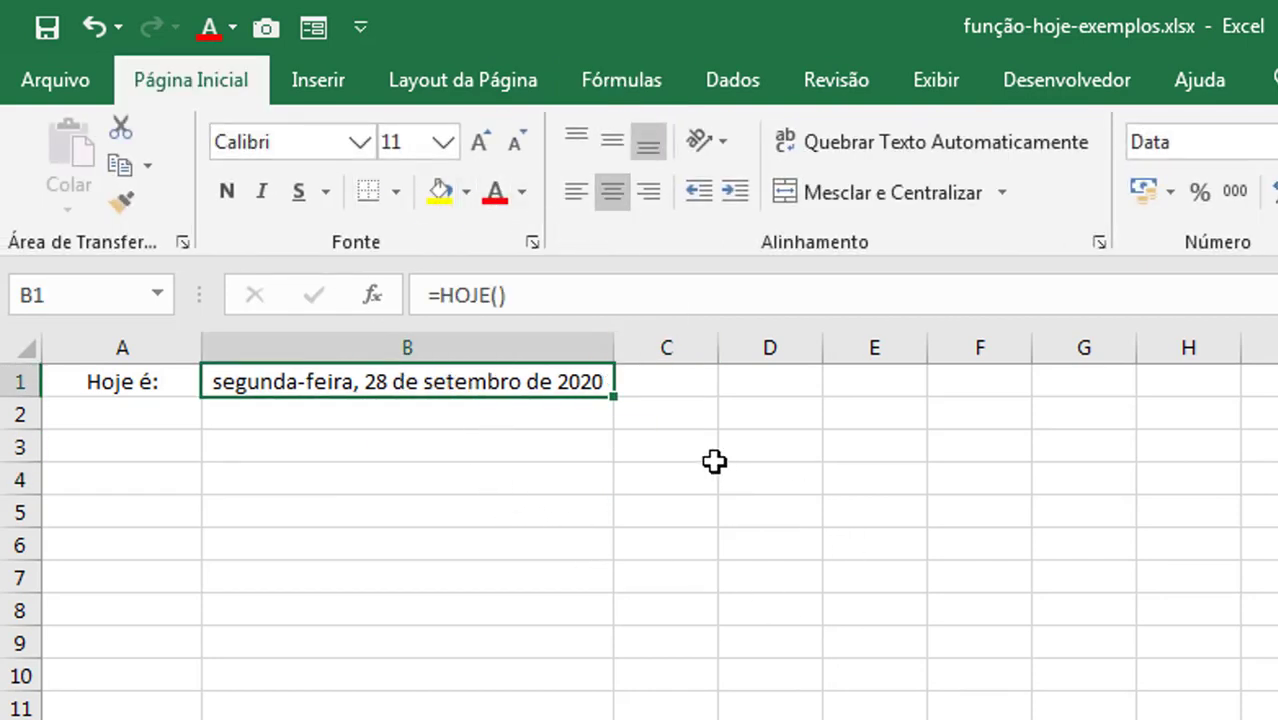
pyautogui.click(680, 414)
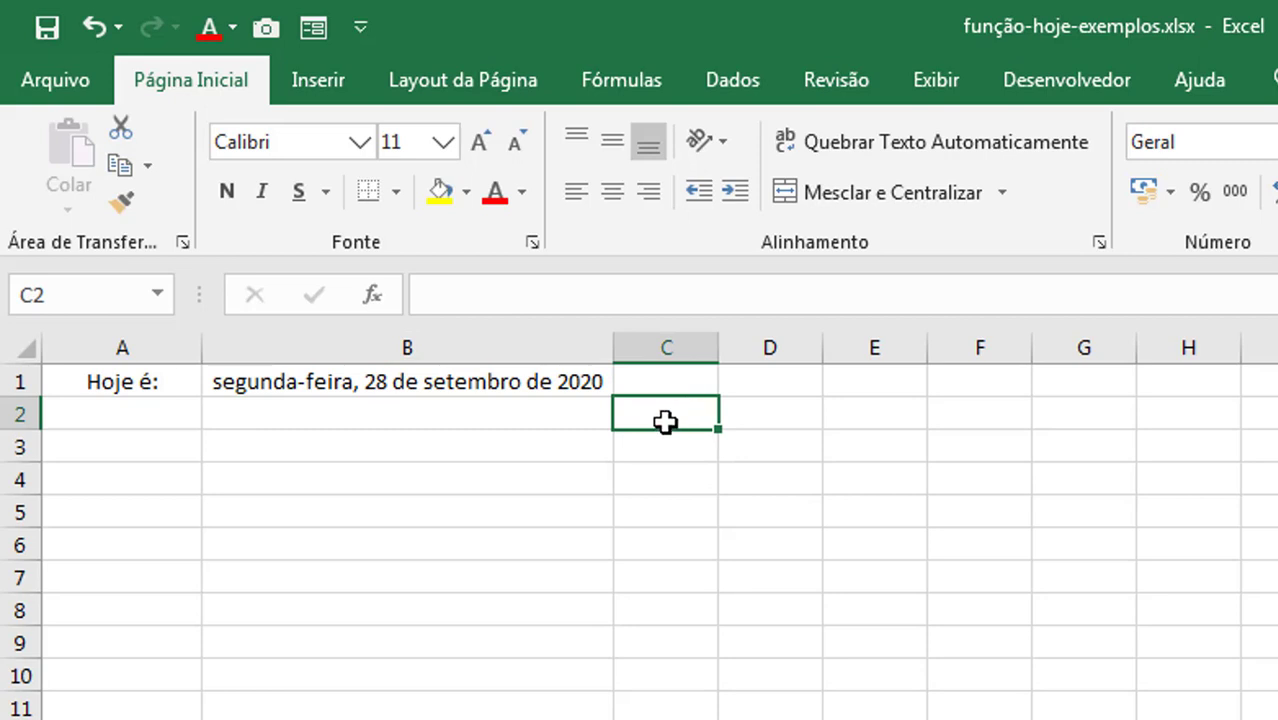
pyautogui.click(602, 388)
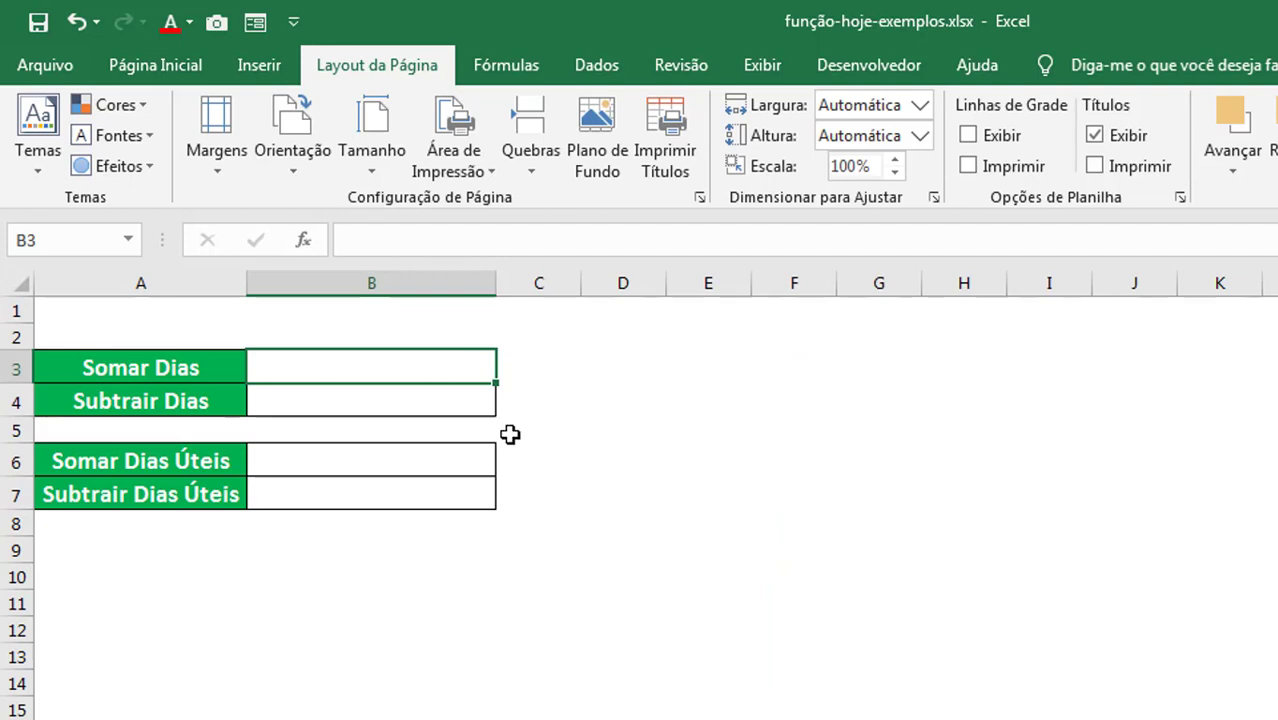
# Enter =HOJE()+15 in B3, beside Somar Dias, to add 15 days to today's date.
pyautogui.doubleClick(384, 365)
pyautogui.write('=HOJE()')
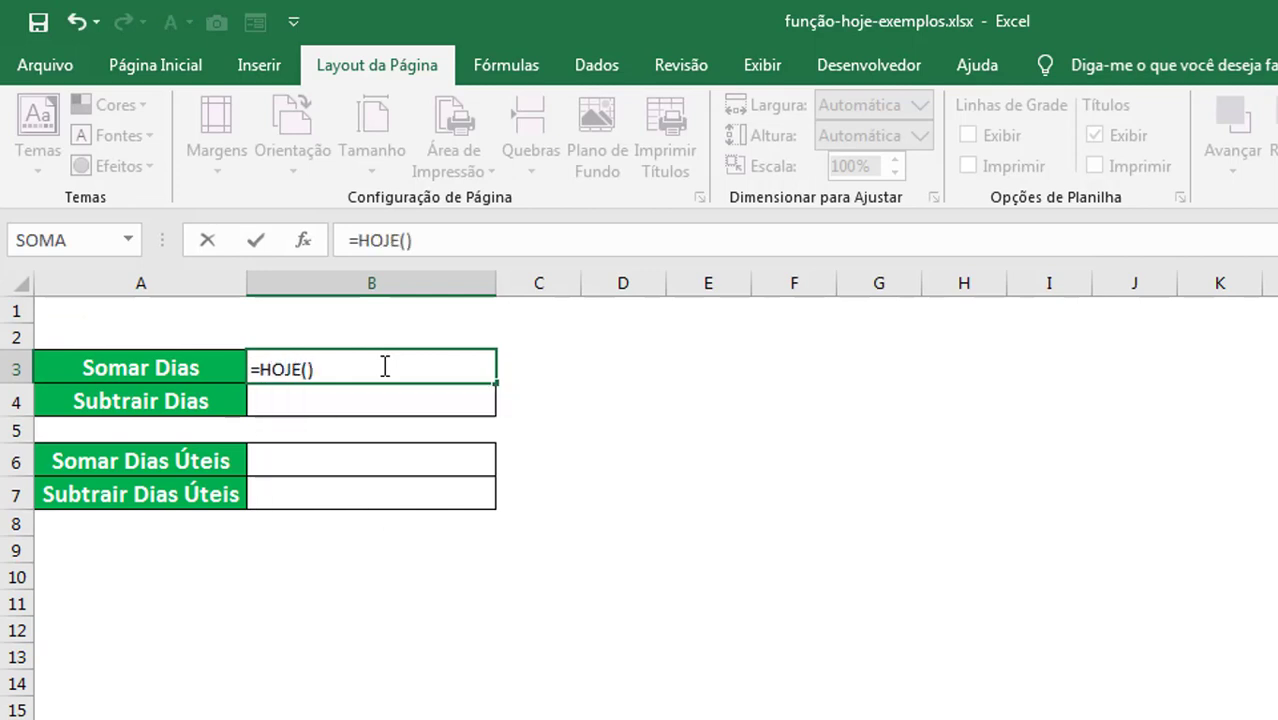
pyautogui.write('+15')
pyautogui.press('Return')
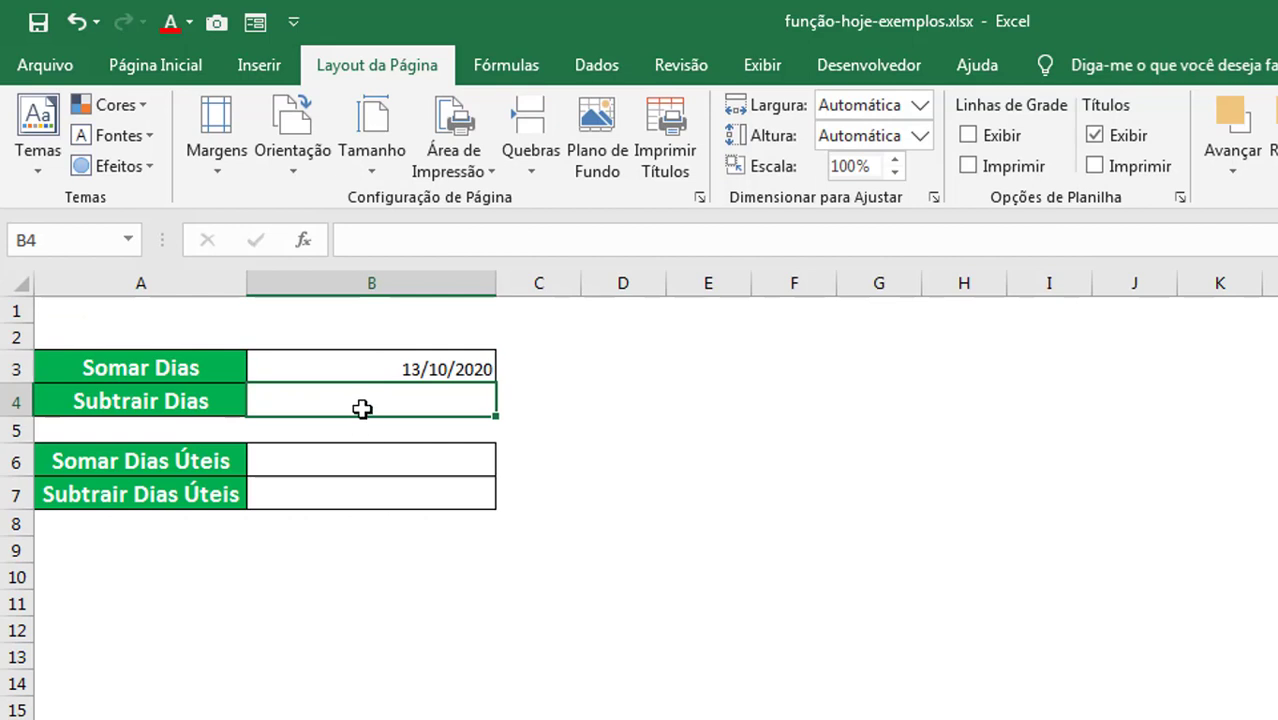
# Enter =HOJE()-15 in B4, beside Subtrair Dias, to subtract 15 days from today's date.
pyautogui.write('=HOJE')
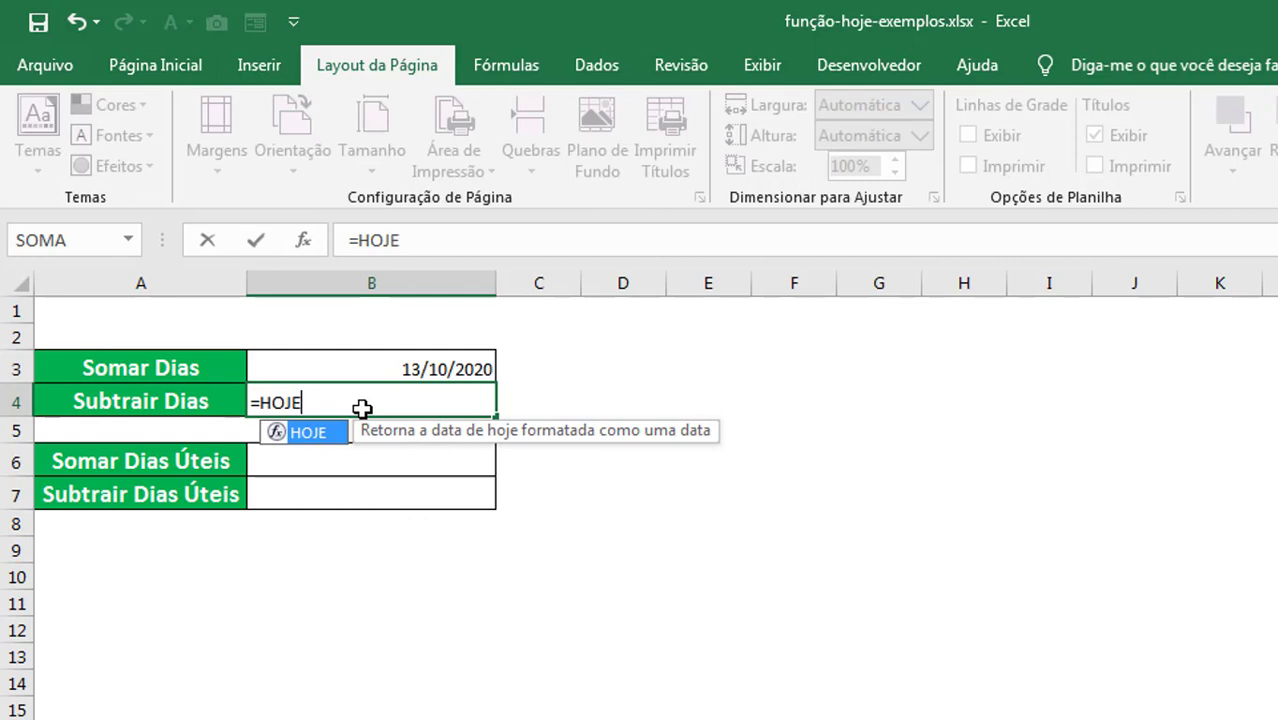
pyautogui.write('()-15')
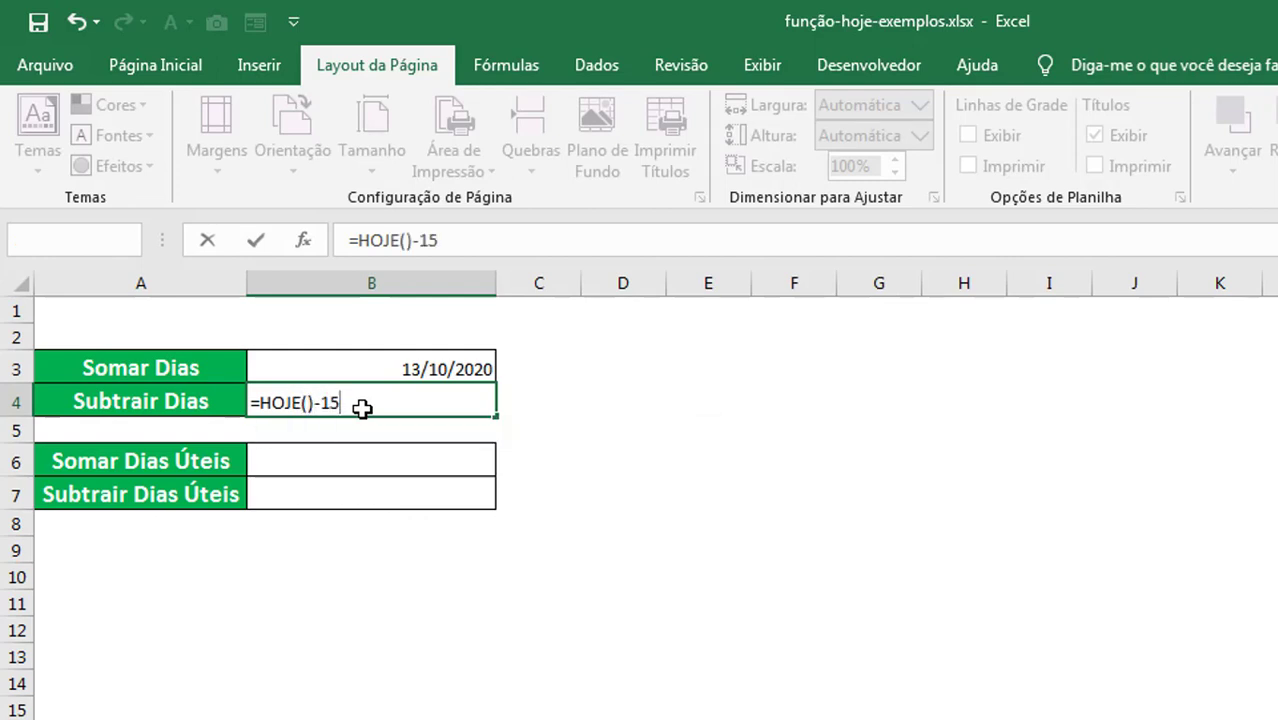
pyautogui.press('Return')
# Widen column B and enter =DIATRABALHO(HOJE();15) in B6 to add 15 working days to today's date.
pyautogui.click(345, 459)
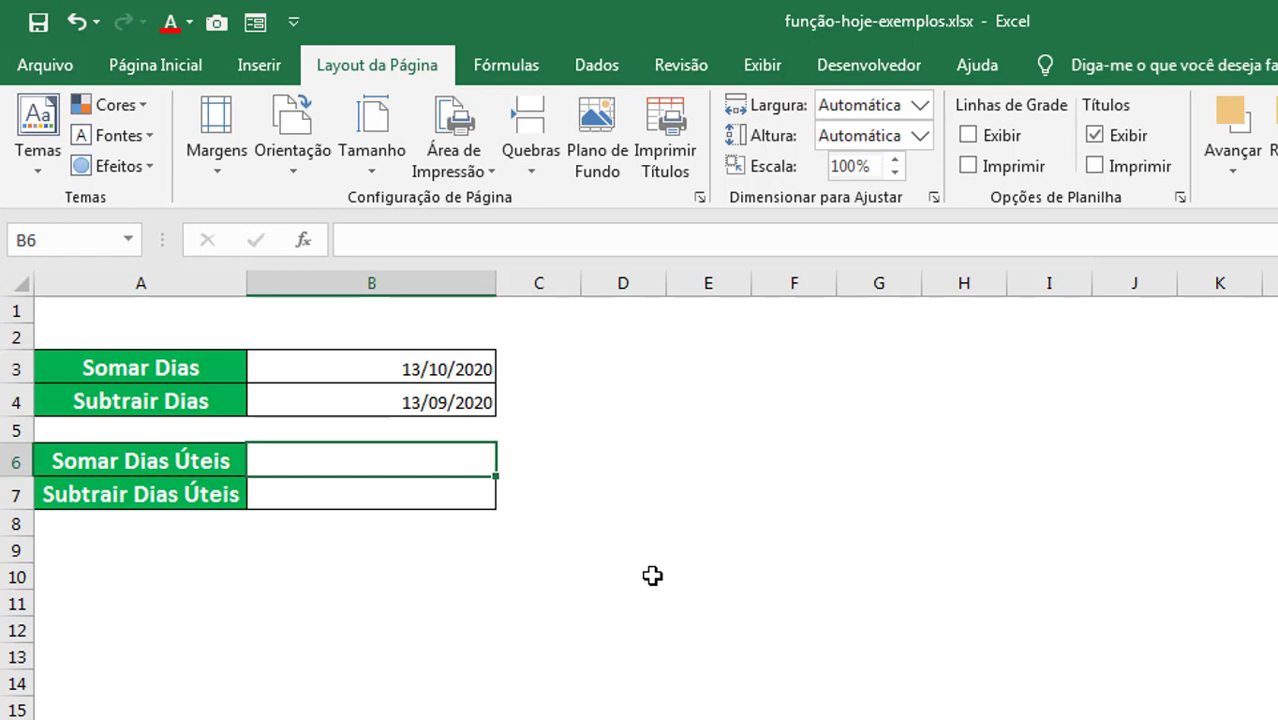
pyautogui.moveTo(496, 282); pyautogui.dragTo(556, 290)
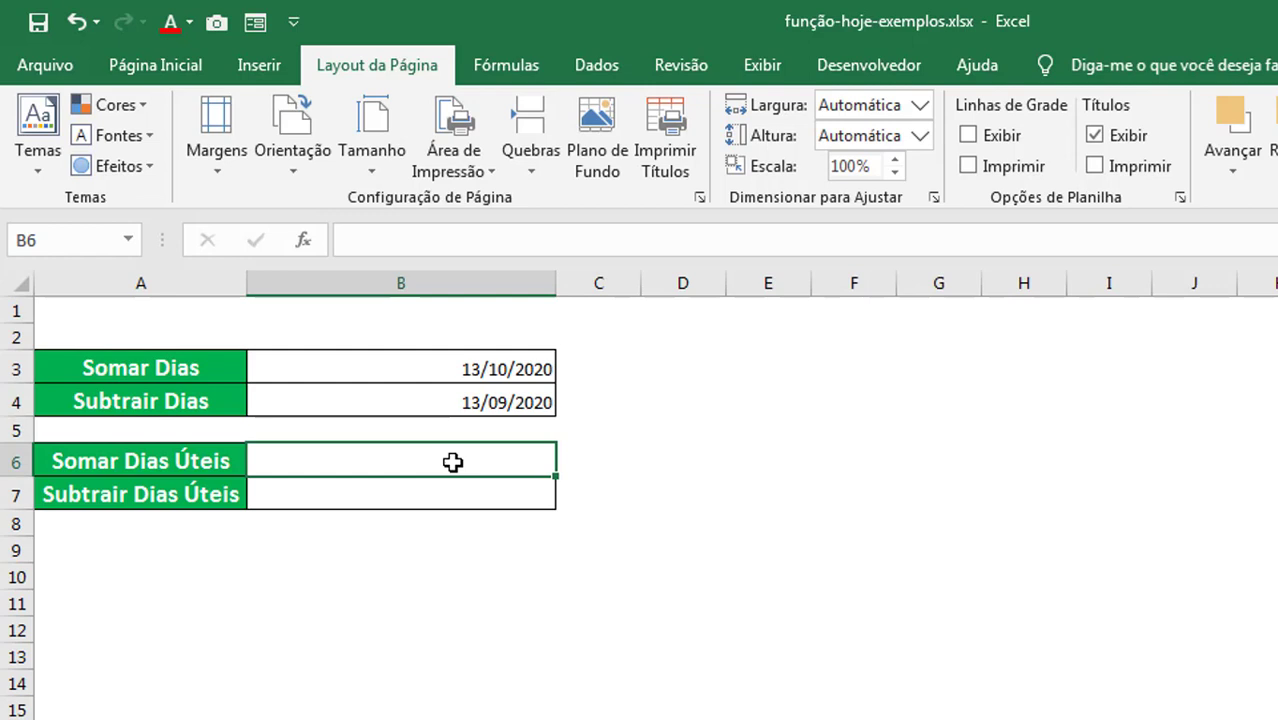
pyautogui.write('=DI')
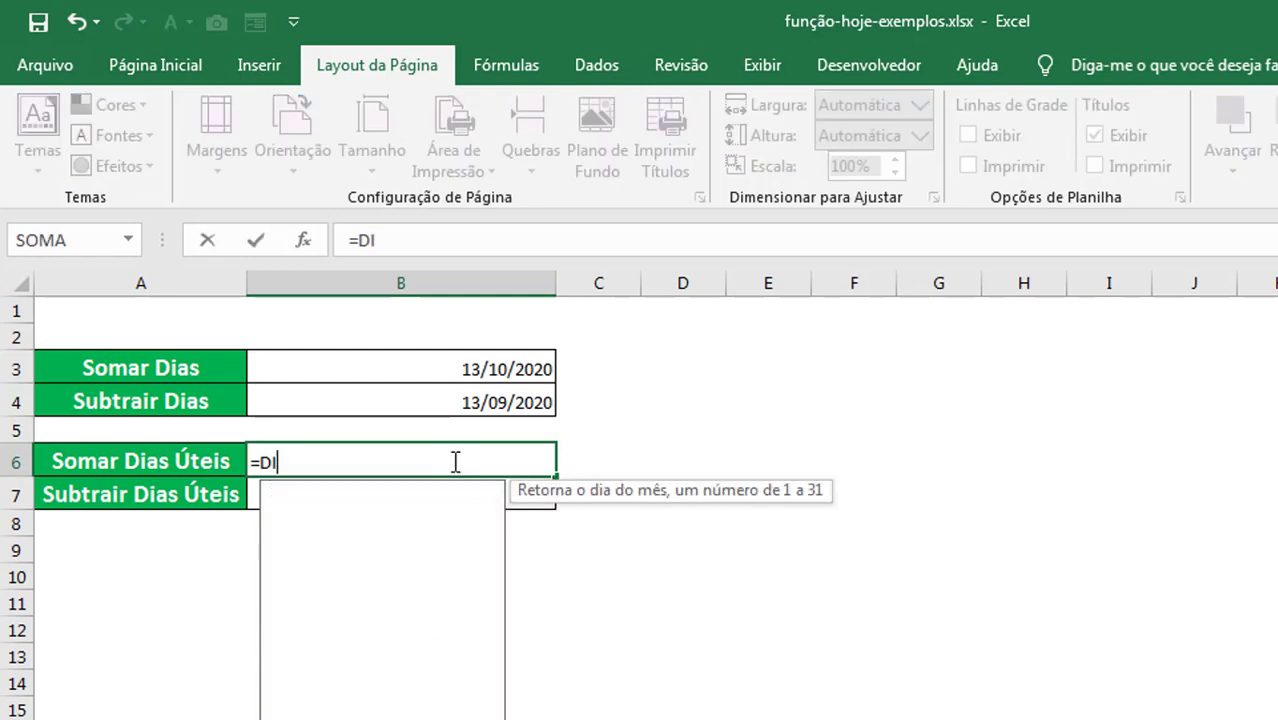
pyautogui.write('ATR')
pyautogui.press('Tab')
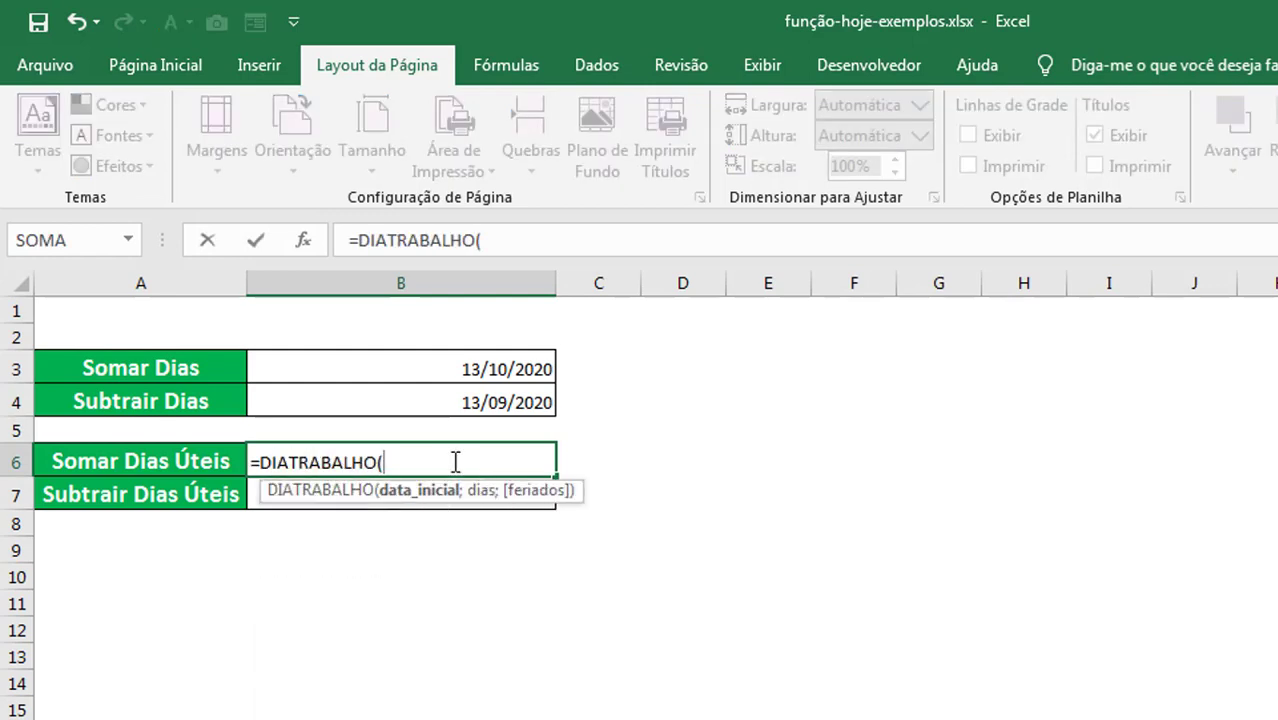
pyautogui.write('HOJE')
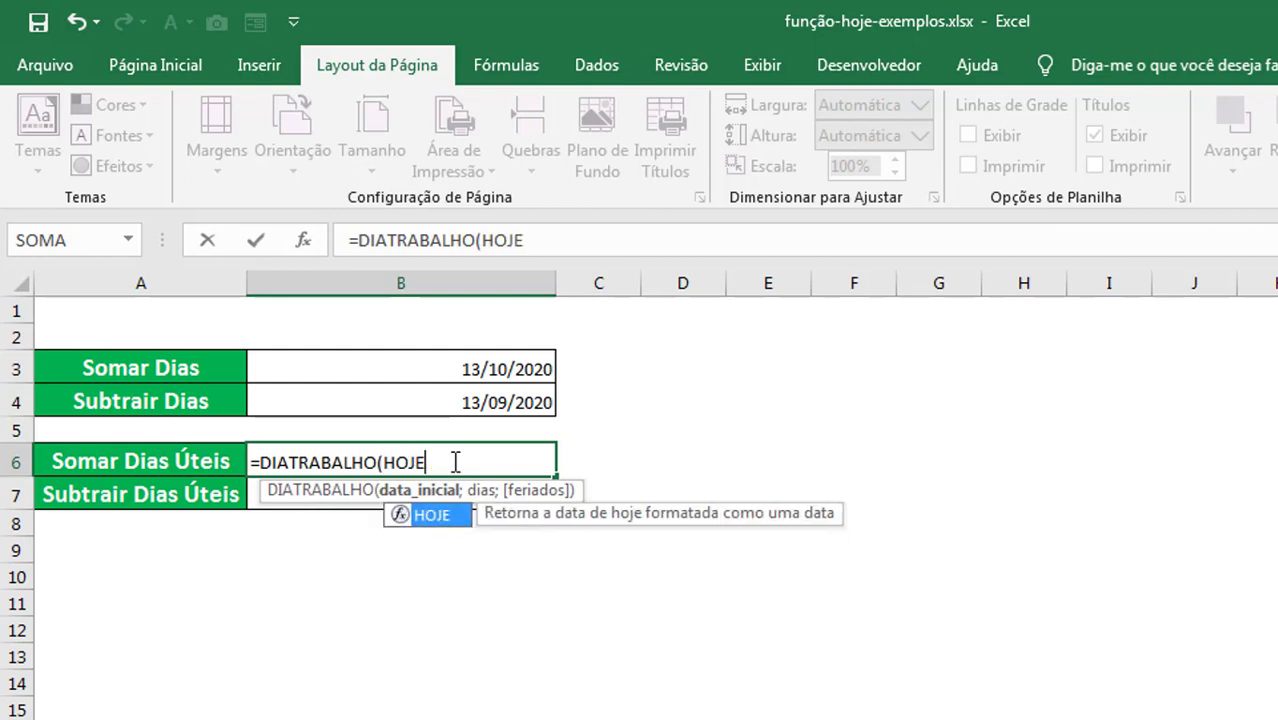
pyautogui.write('()')
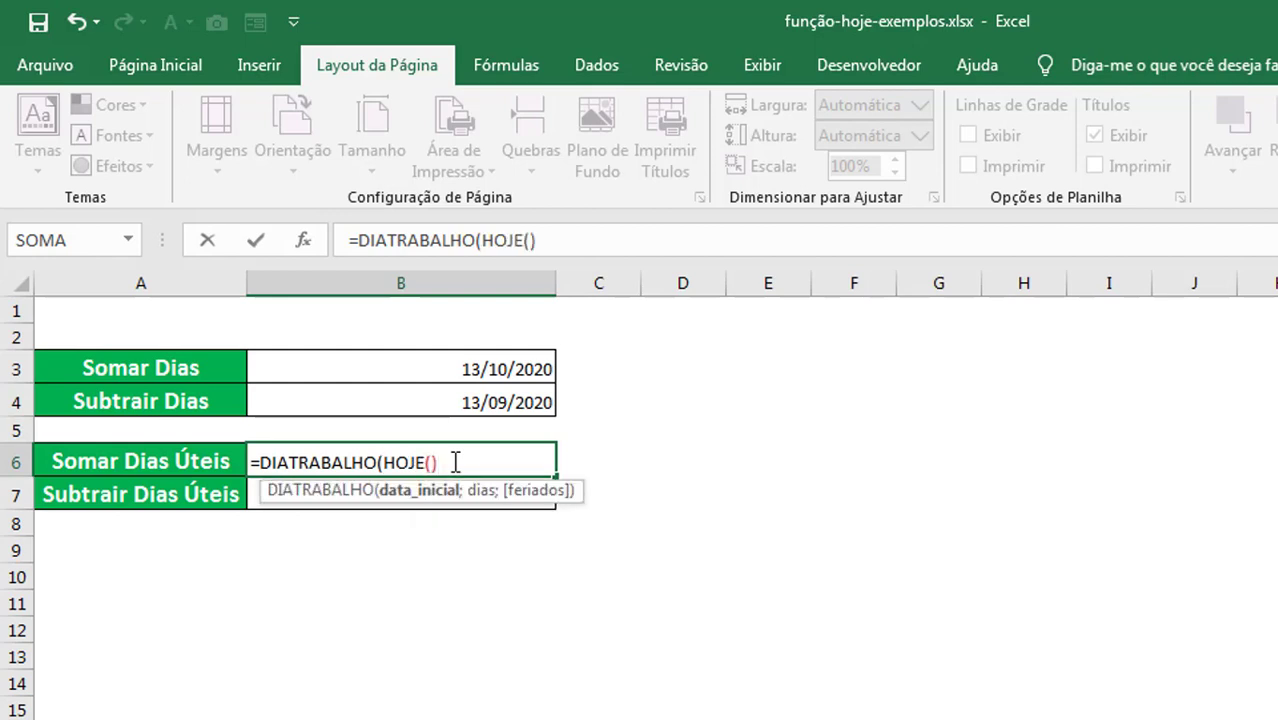
pyautogui.write(';15')
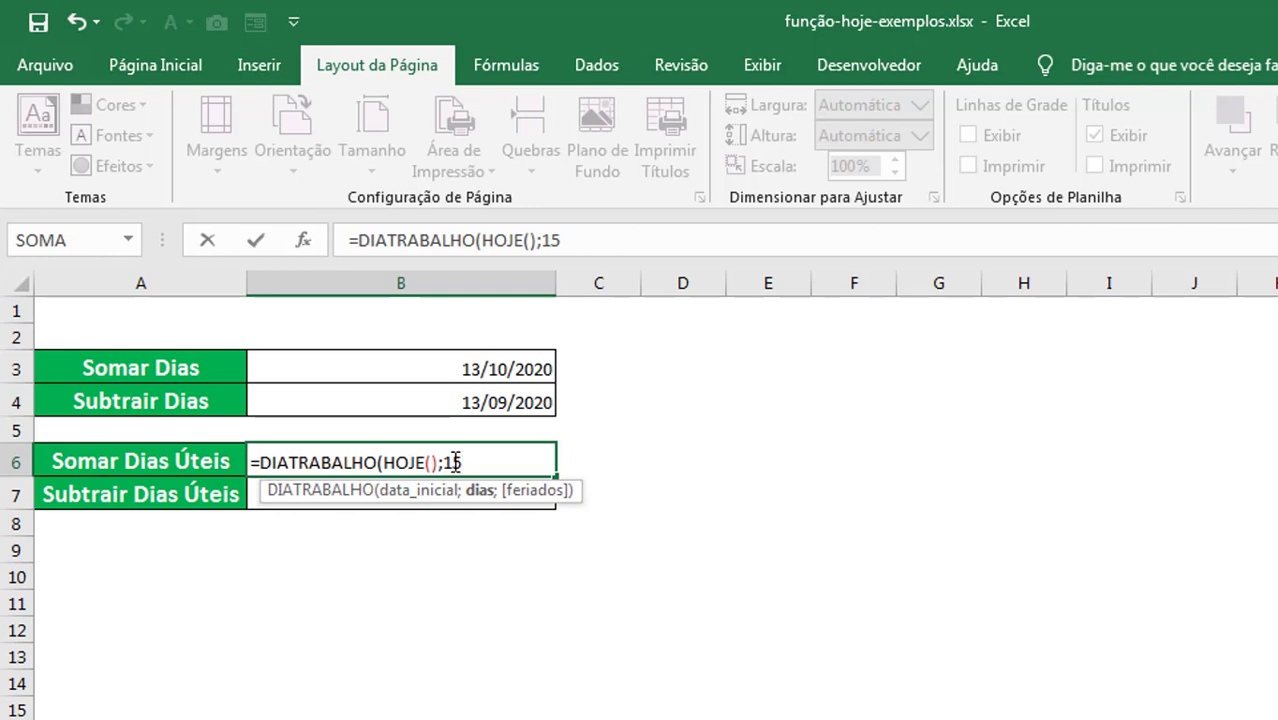
pyautogui.hotkey('ctrl', 'Return')
# Enter =DIATRABALHO(HOJE();-15) in B7, beside Subtrair Dias Úteis, to subtract 15 working days from today's date.
pyautogui.click(408, 494)
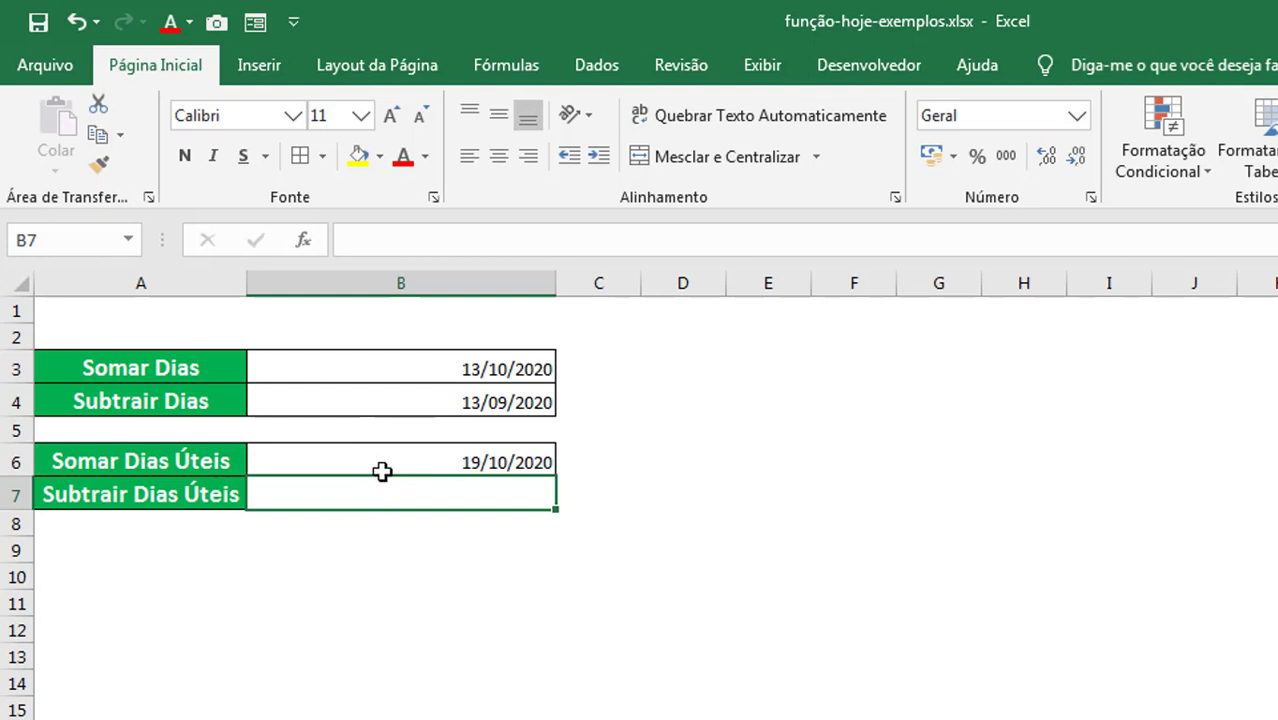
pyautogui.write('=DIA')
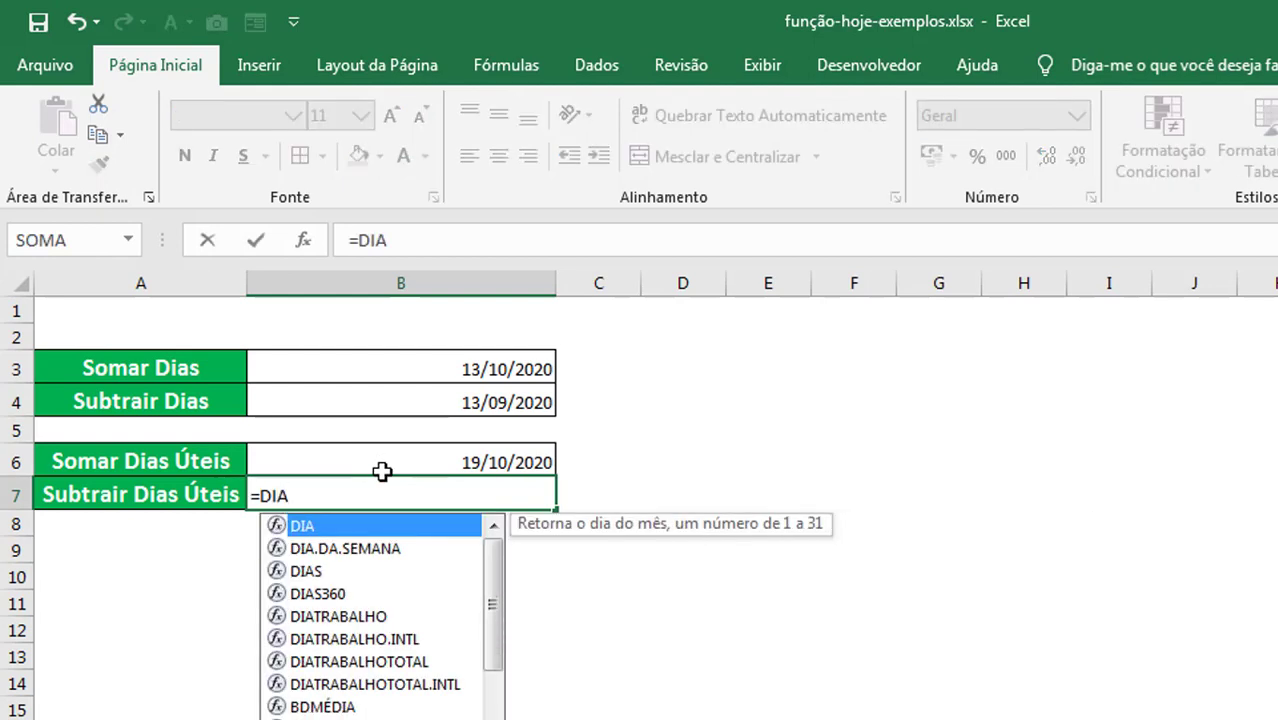
pyautogui.write('TRA')
pyautogui.press('Tab')
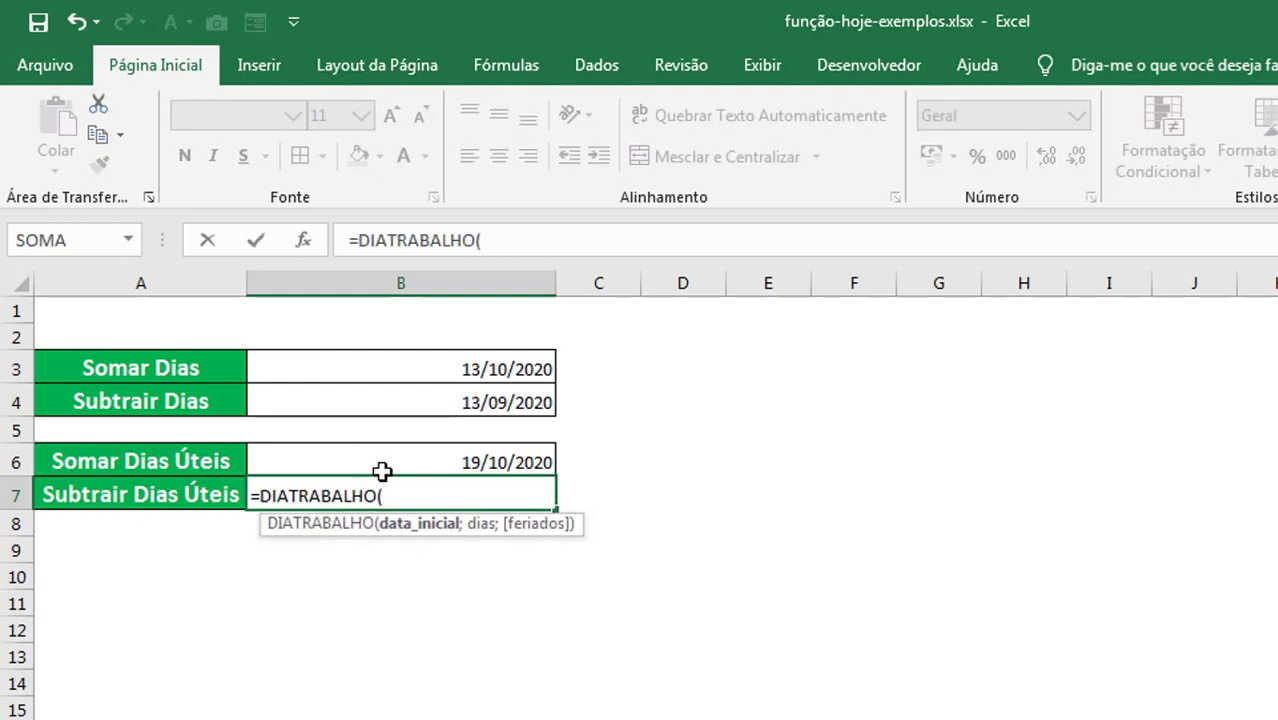
pyautogui.write('HOJE')
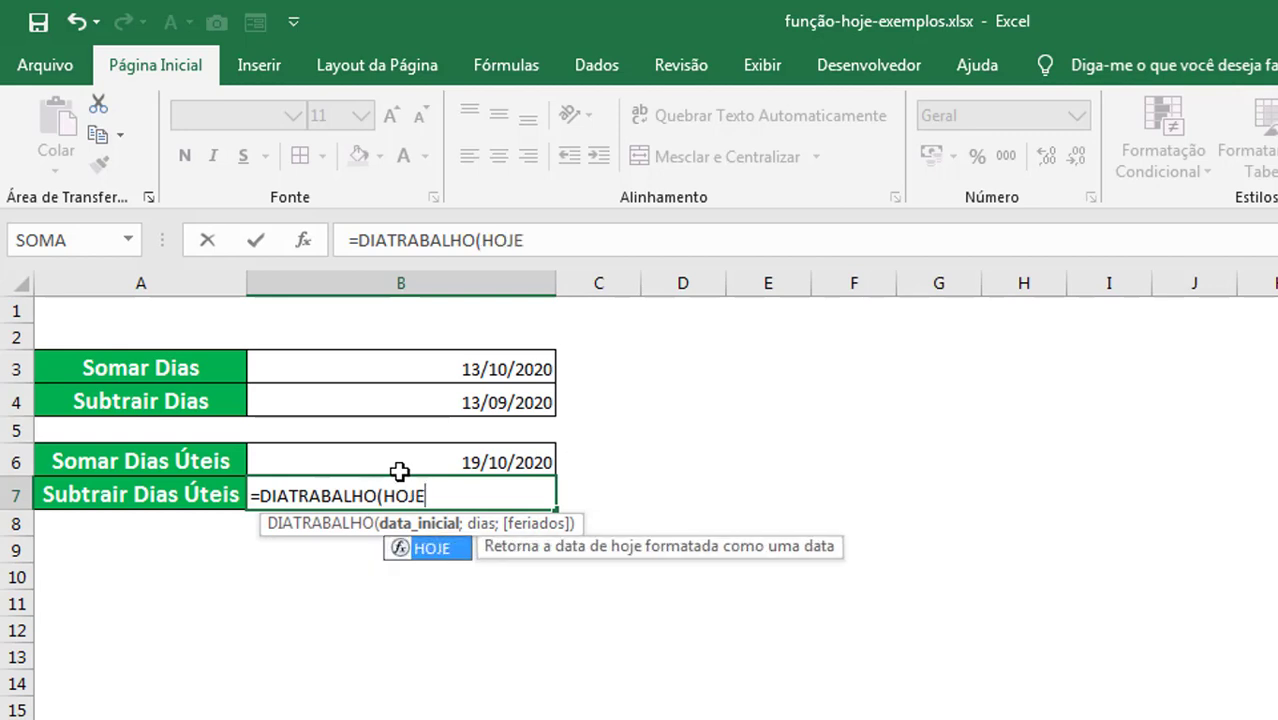
pyautogui.write('()')
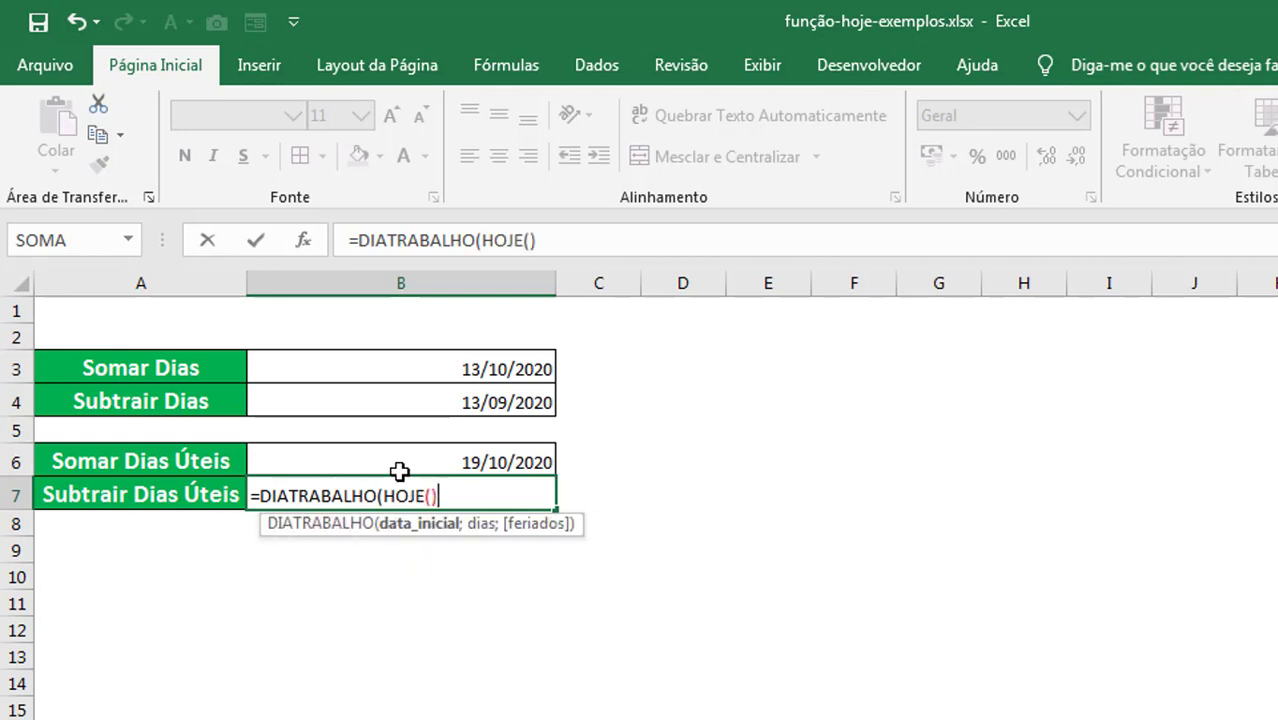
pyautogui.write(';1')
pyautogui.press('BackSpace')
pyautogui.write('-')
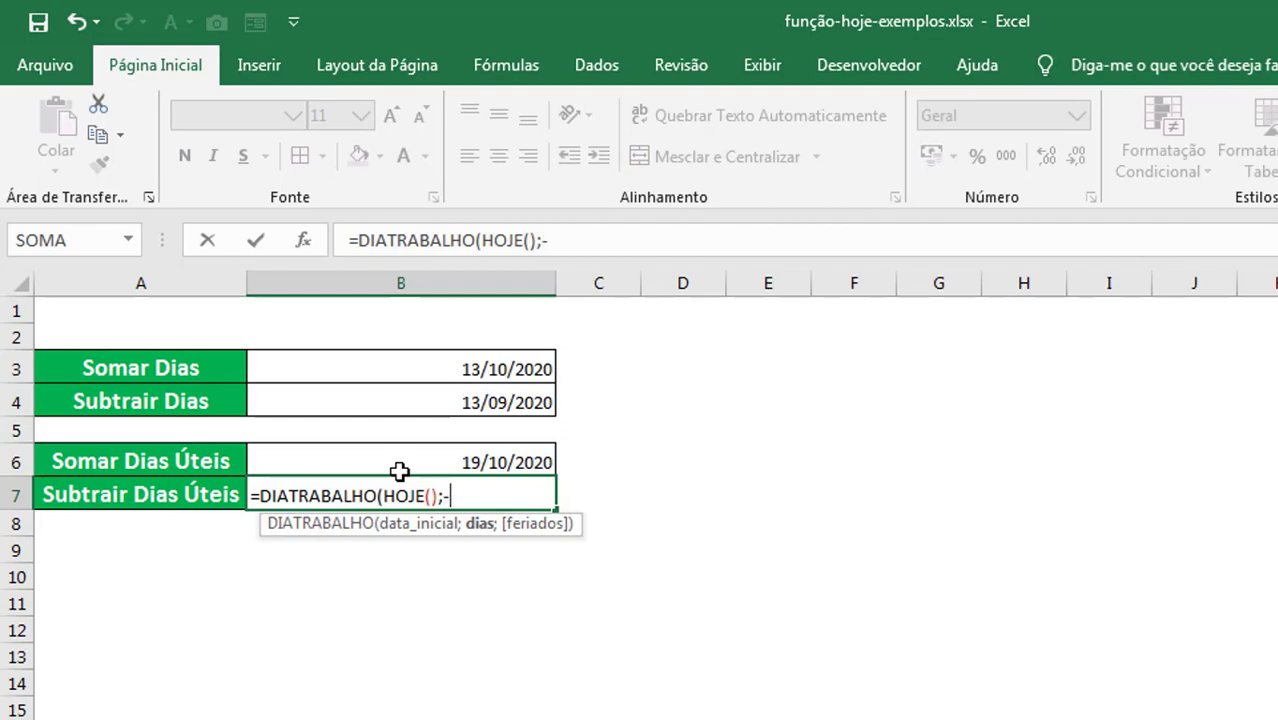
pyautogui.write('15')
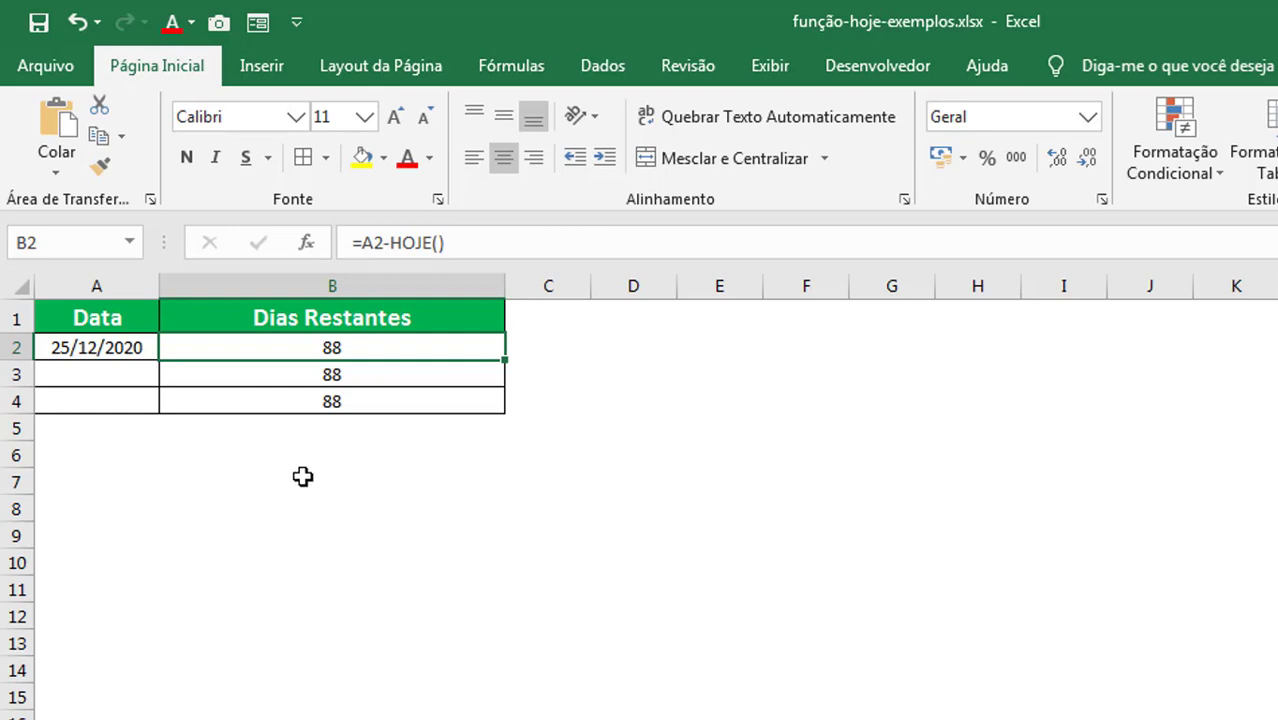
# Set the number format of the Dias Restantes formula in B2 to Geral.
pyautogui.click(126, 358)
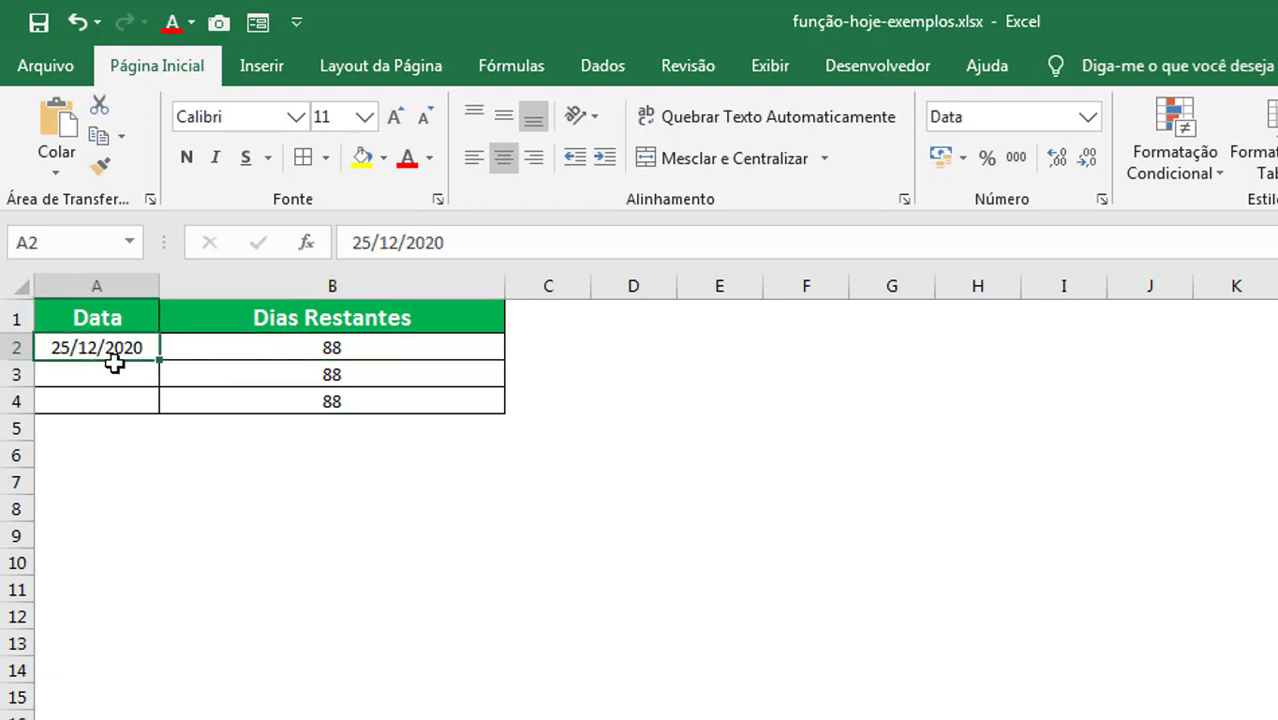
pyautogui.doubleClick(418, 346)
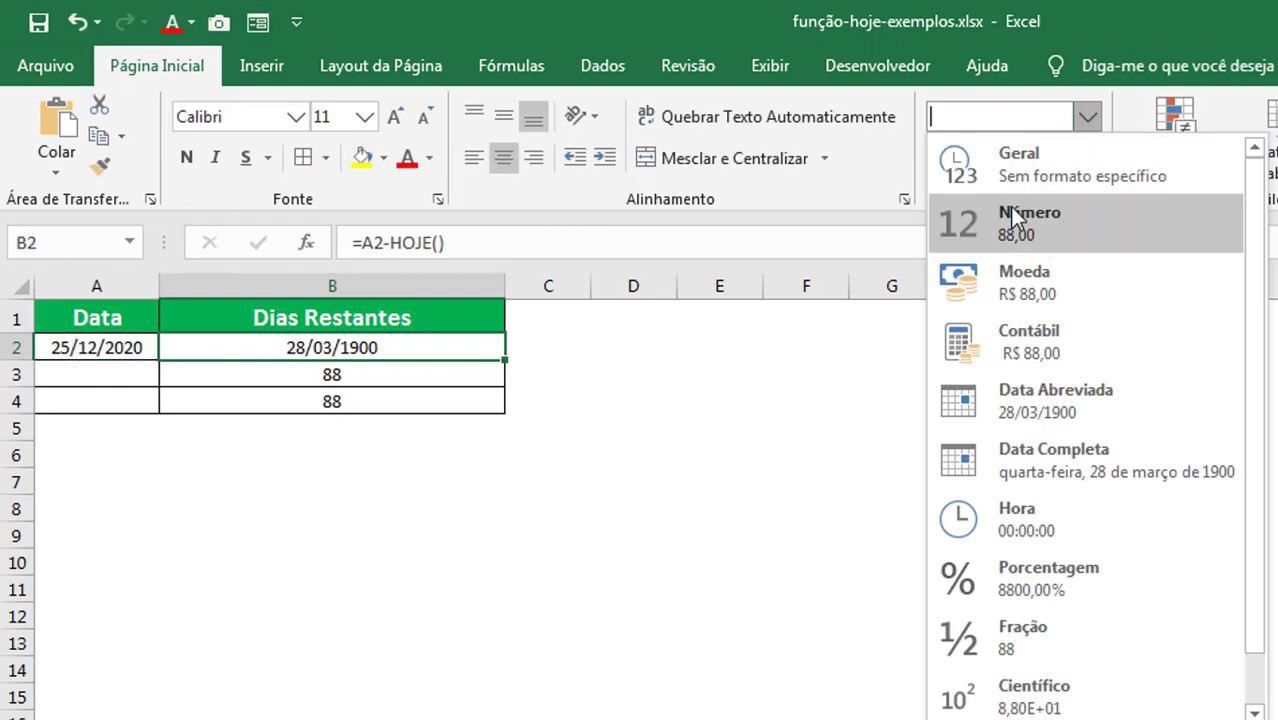
pyautogui.click(1001, 173)
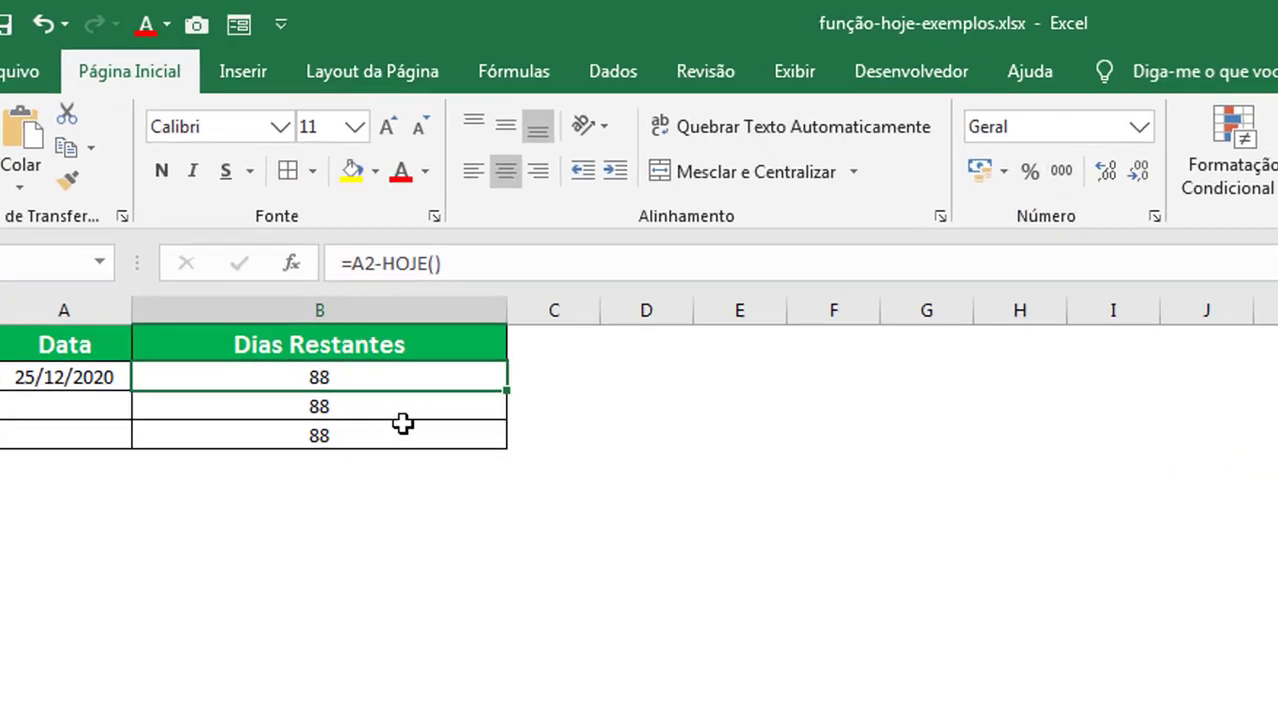
# Inspect the alternative days-remaining formulas in B3 and B4 under Dias Restantes.
pyautogui.click(441, 374)
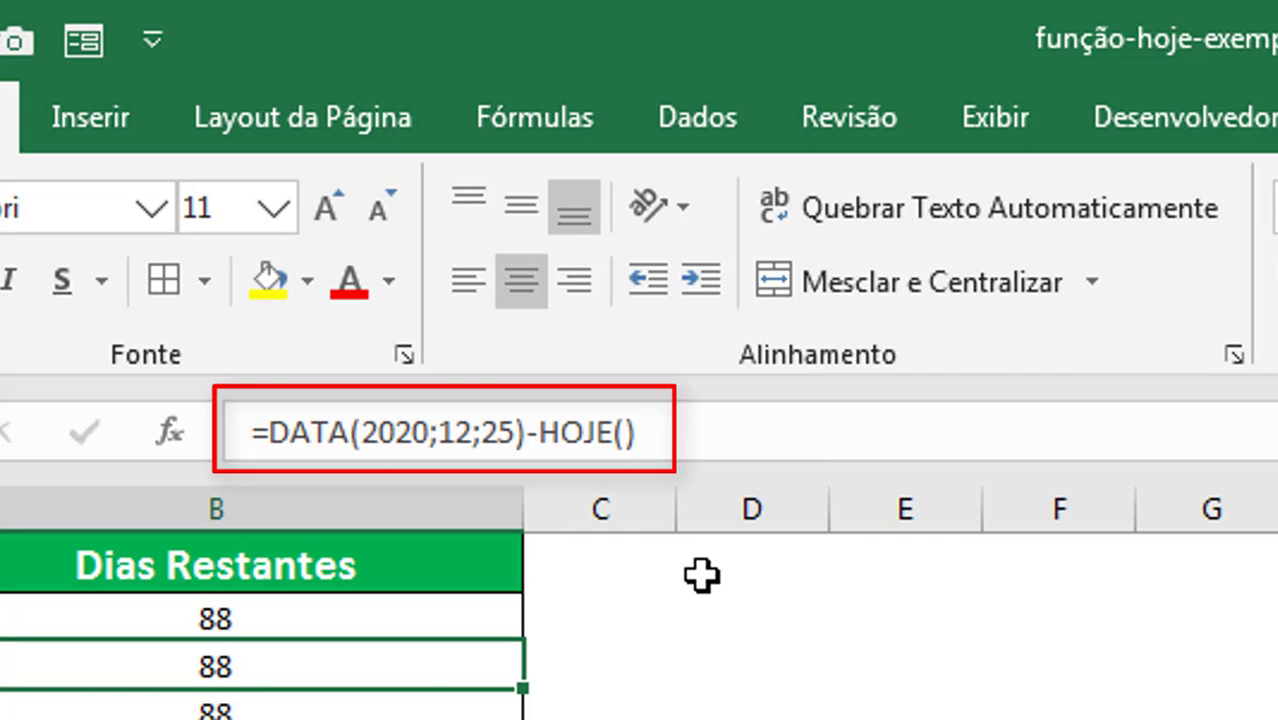
pyautogui.click(719, 659)
pyautogui.click(414, 708)
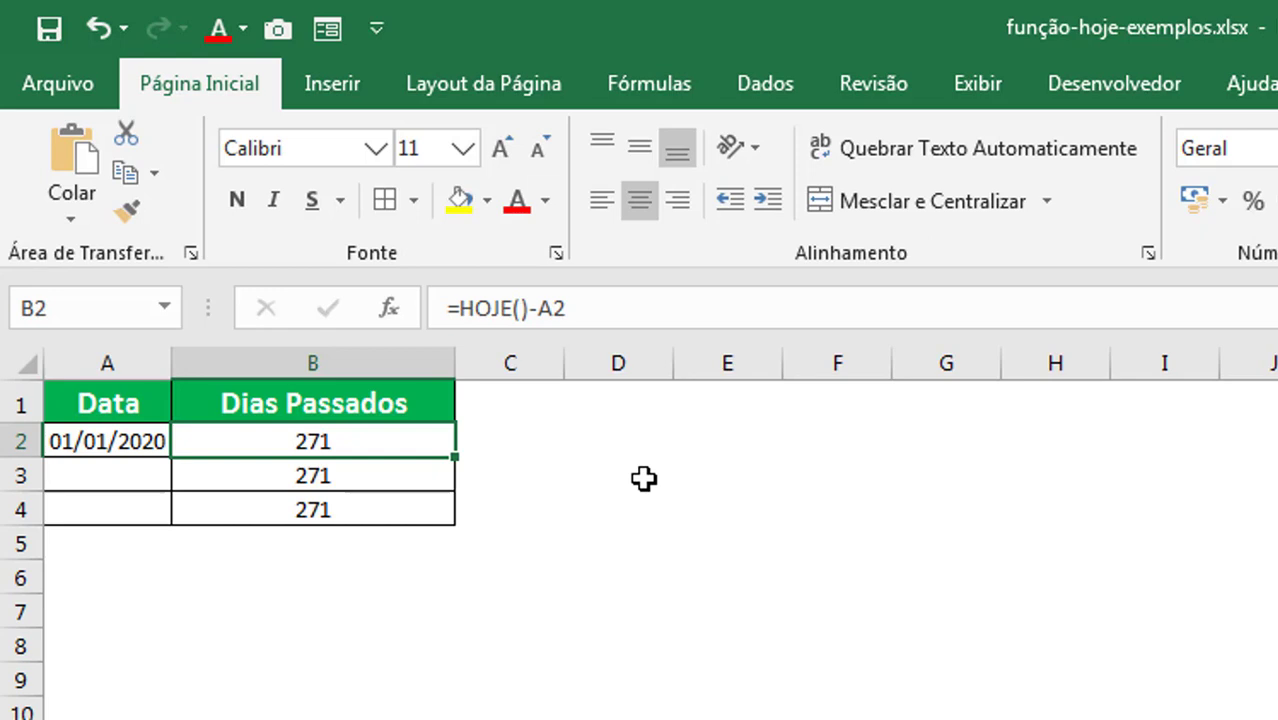
# Inspect the start date in A2 and the elapsed-days formulas in B3 and B4 under Dias Passados.
pyautogui.click(94, 443)
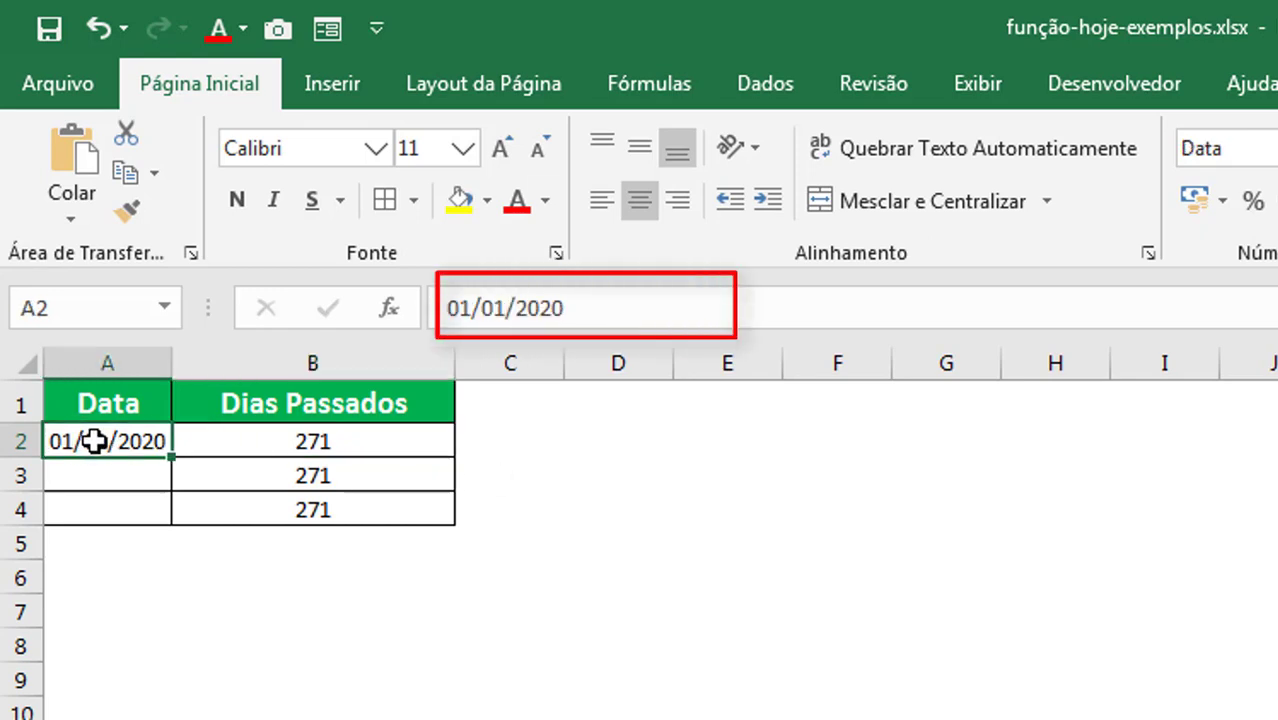
pyautogui.click(518, 636)
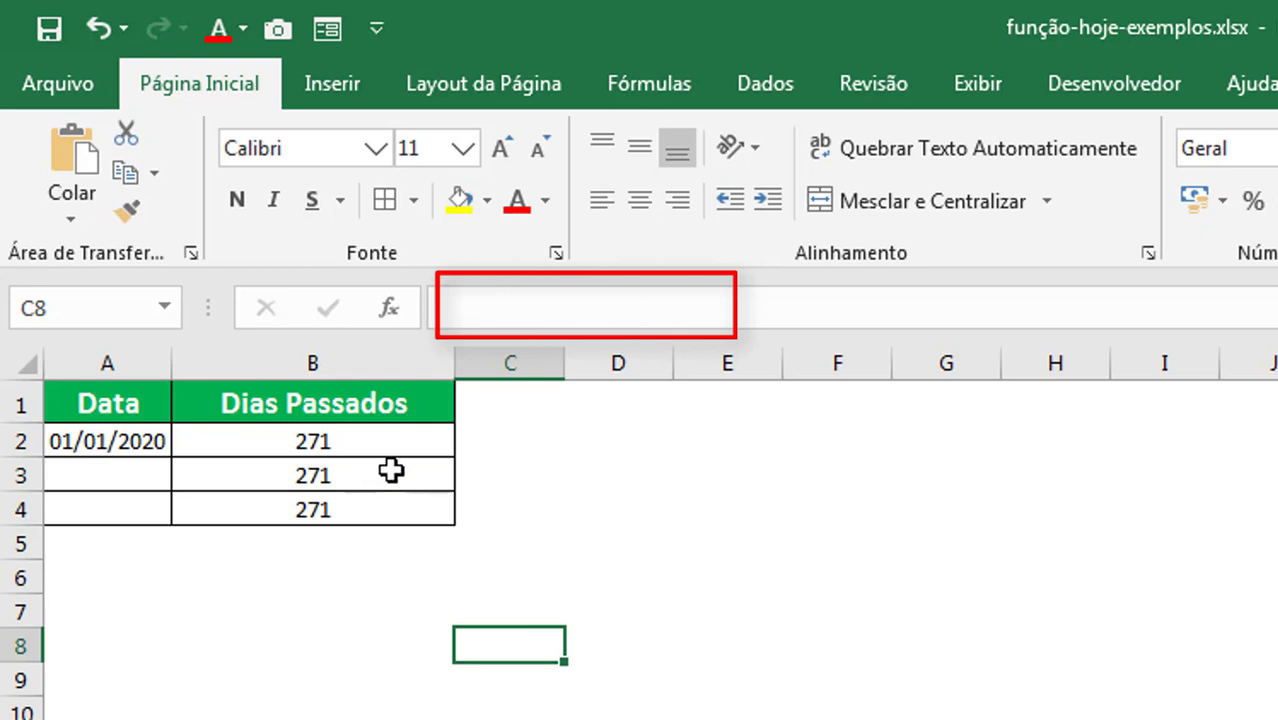
pyautogui.click(390, 470)
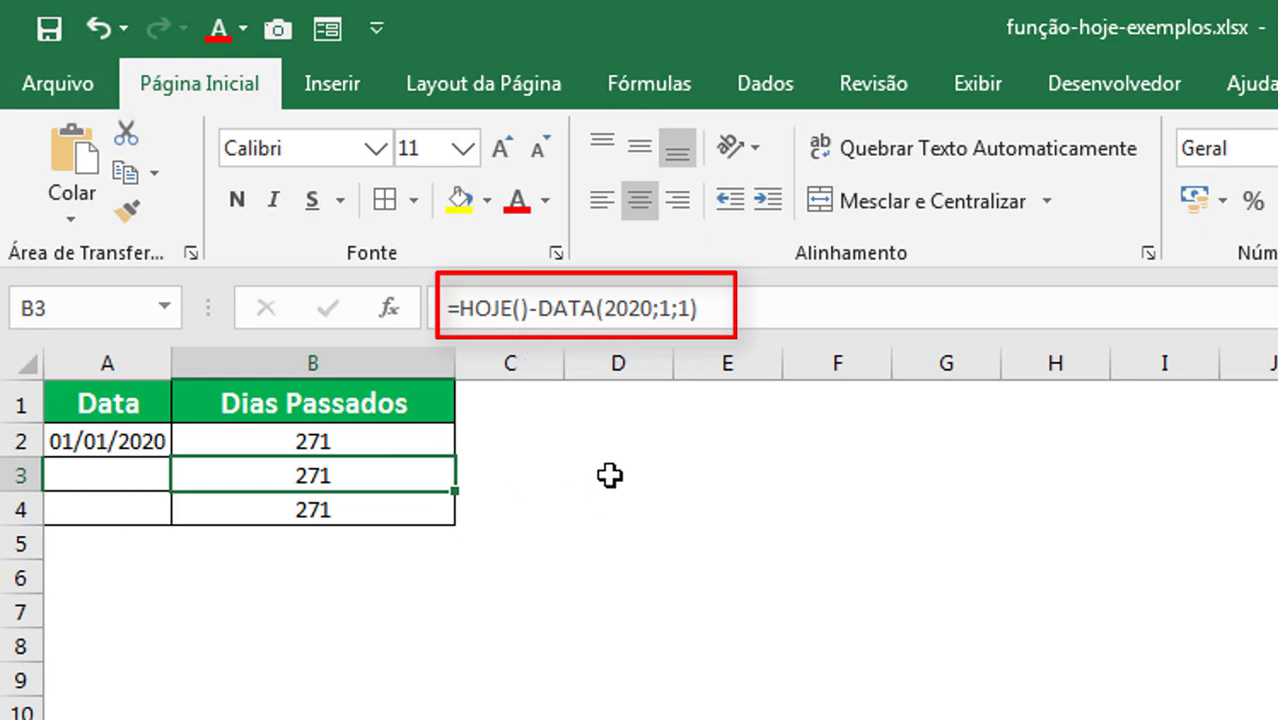
pyautogui.click(414, 512)
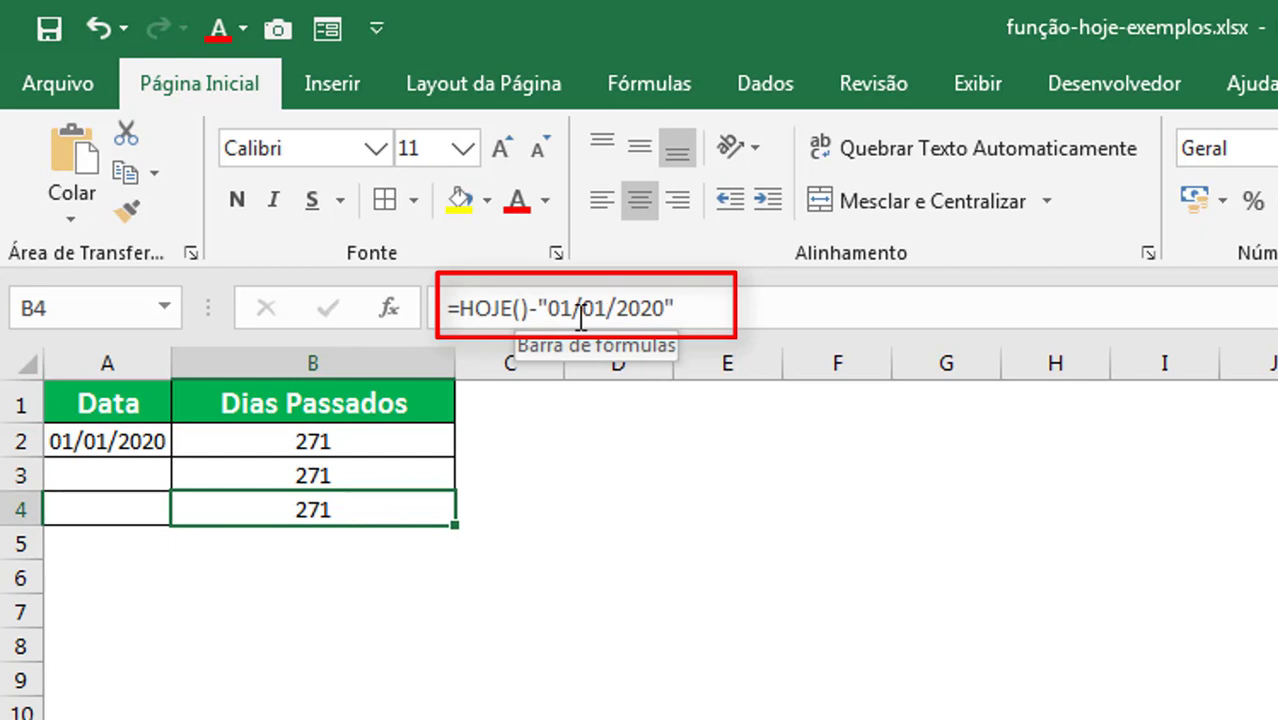
pyautogui.click(665, 548)
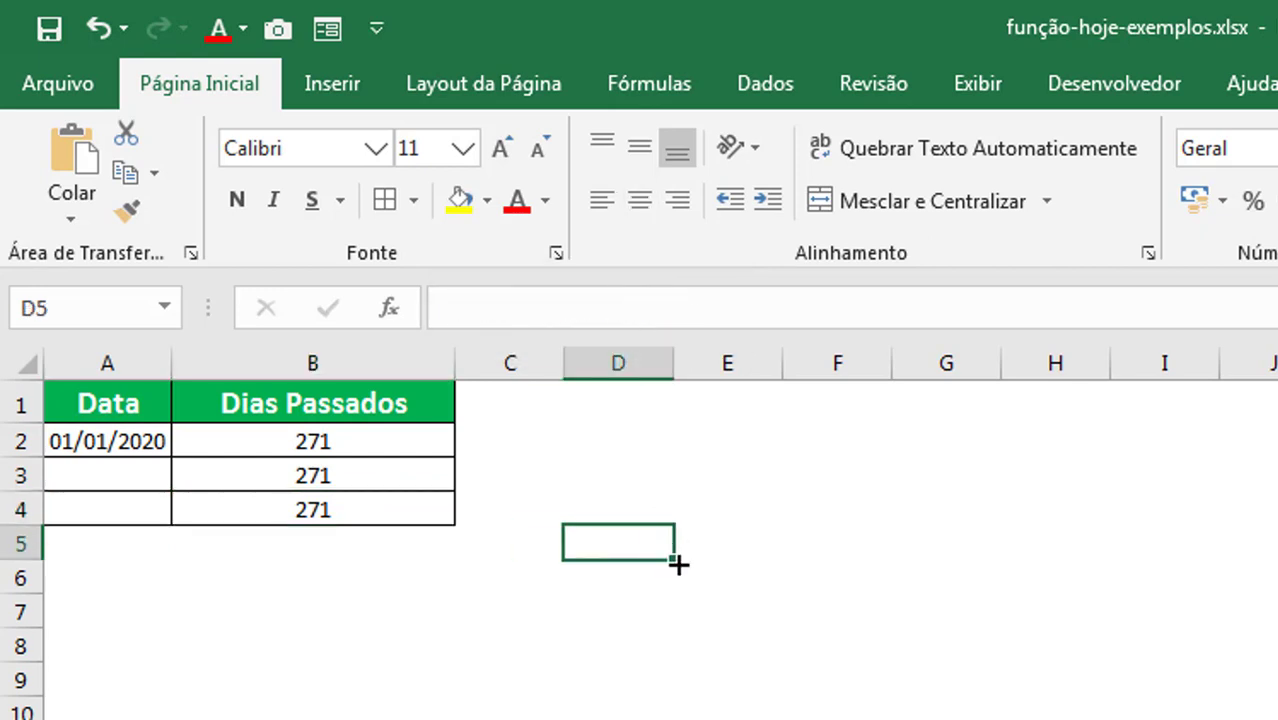
# Re-enter =HOJE()-A2 in B2 under Dias Passados and set its number format to Geral.
pyautogui.click(385, 437)
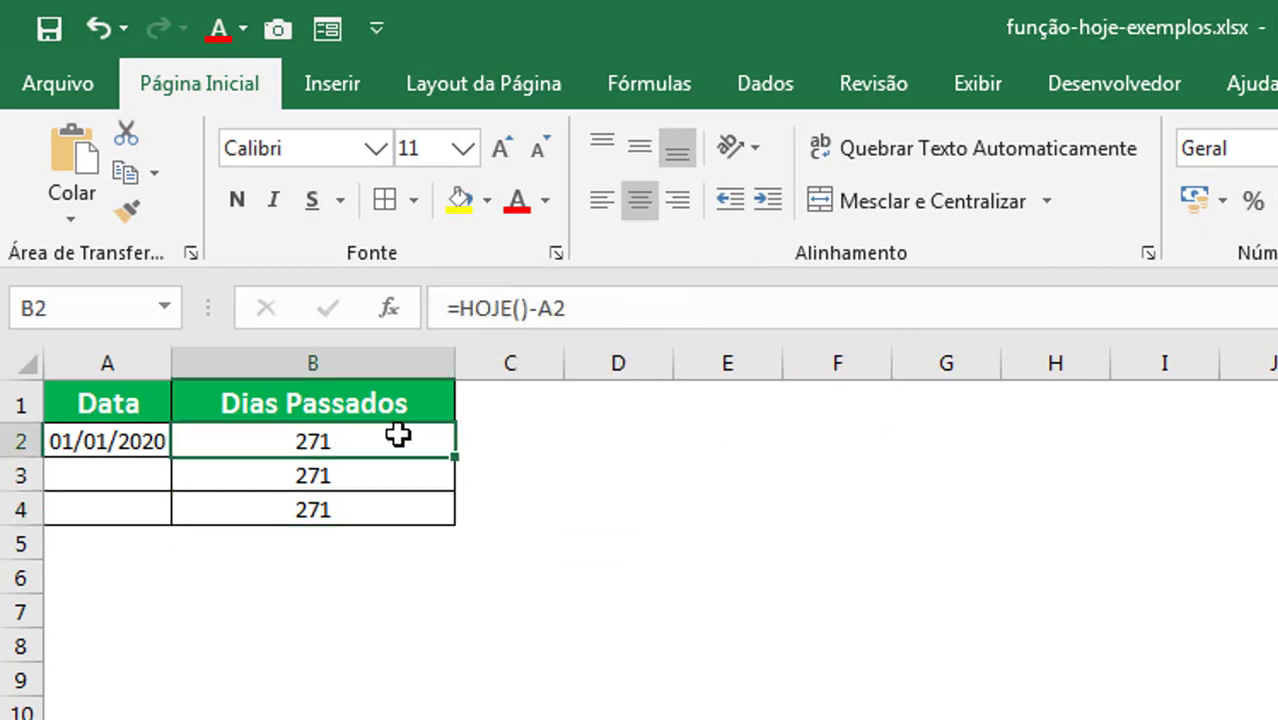
pyautogui.click(602, 308)
pyautogui.press('Return')
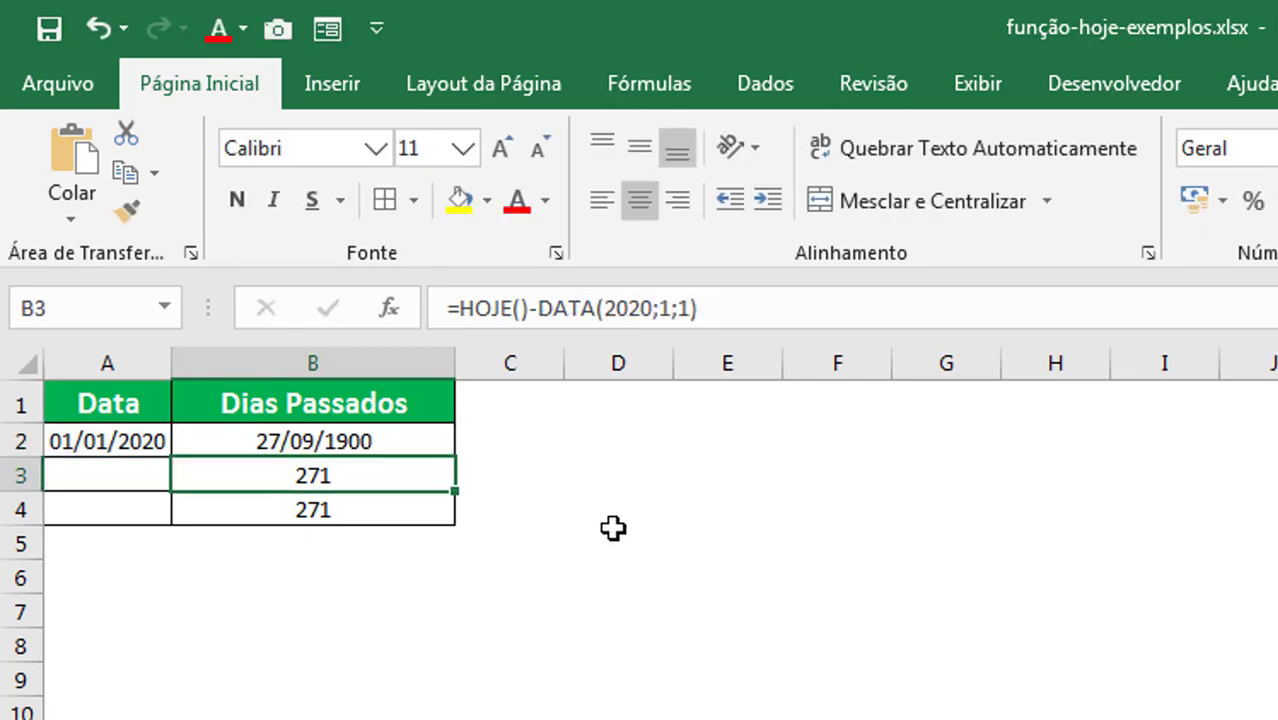
pyautogui.click(618, 540)
pyautogui.click(395, 428)
pyautogui.click(1268, 135)
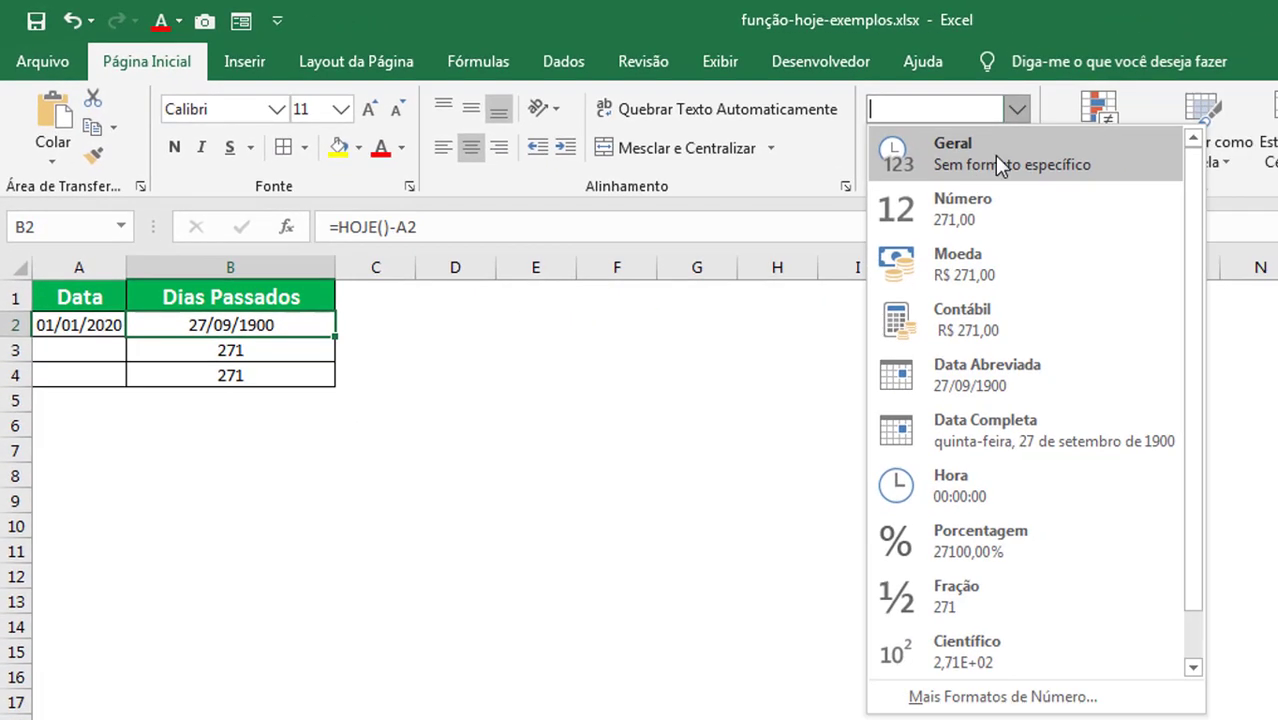
pyautogui.click(948, 145)
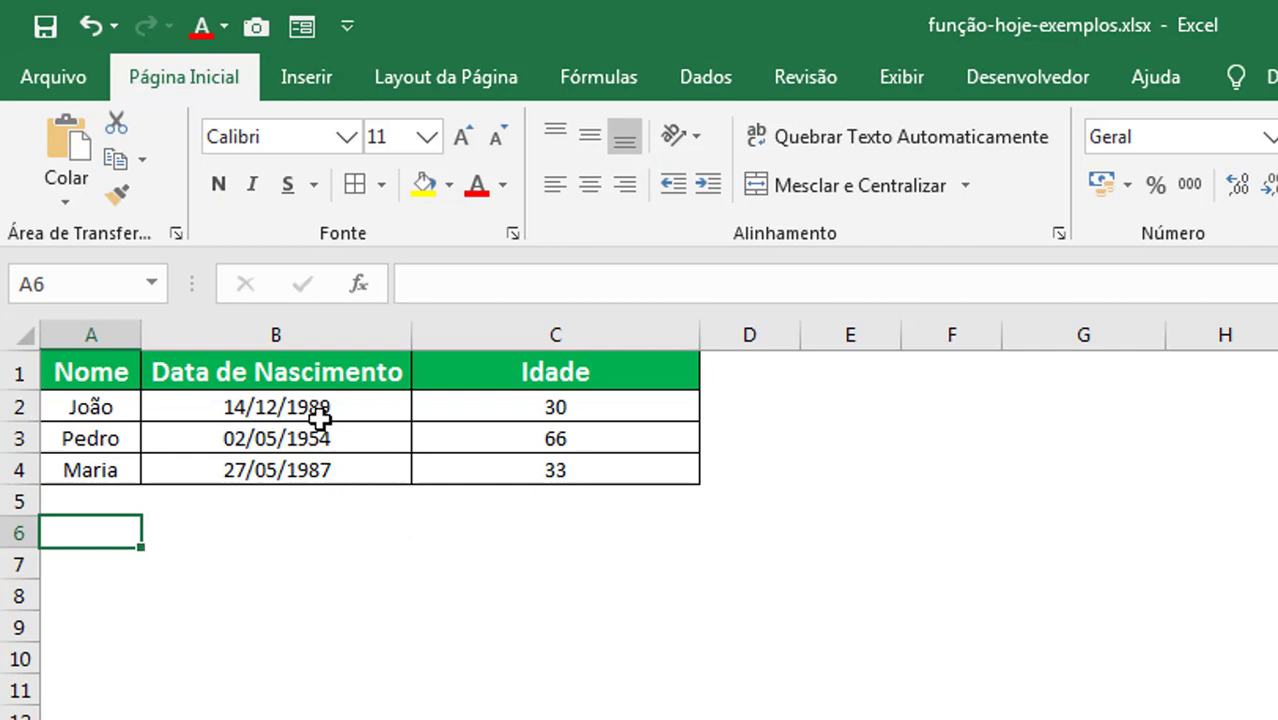
# Widen the Idade column and reconfirm the age formula =INT((HOJE()-B2)/365,25) in C2.
pyautogui.moveTo(322, 409); pyautogui.dragTo(318, 472)
pyautogui.click(406, 663)
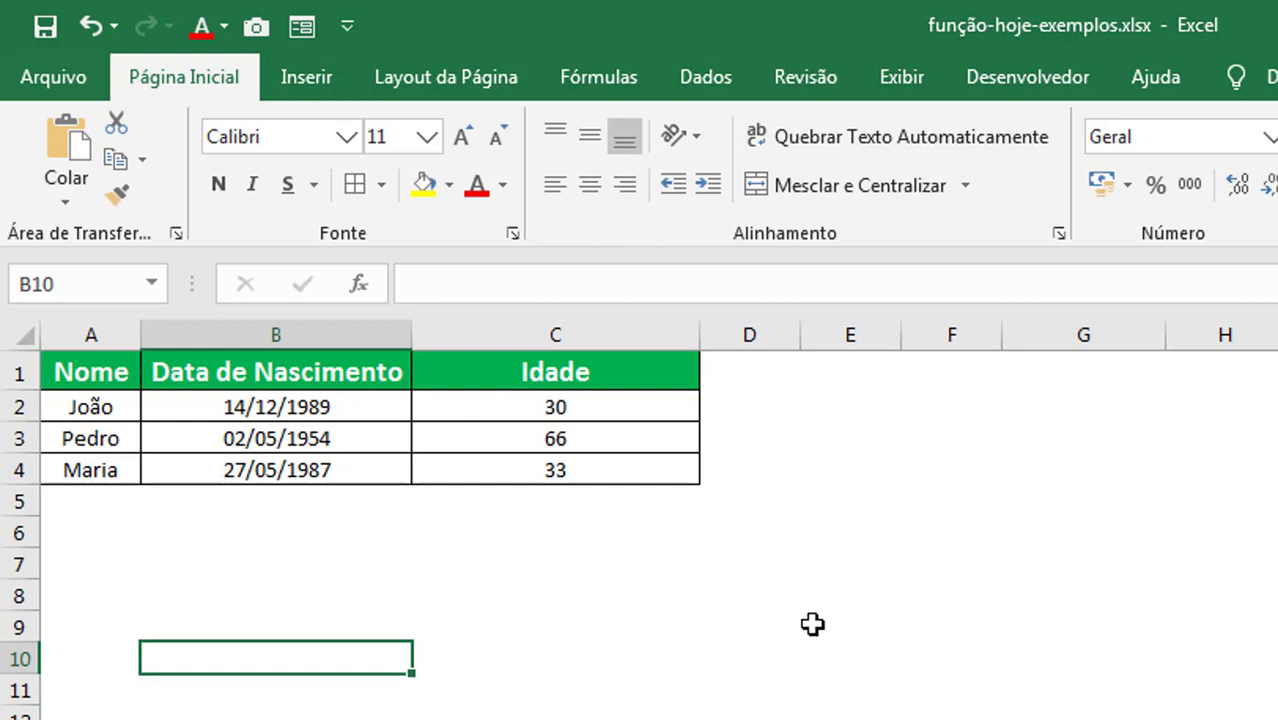
pyautogui.moveTo(699, 340); pyautogui.dragTo(870, 420)
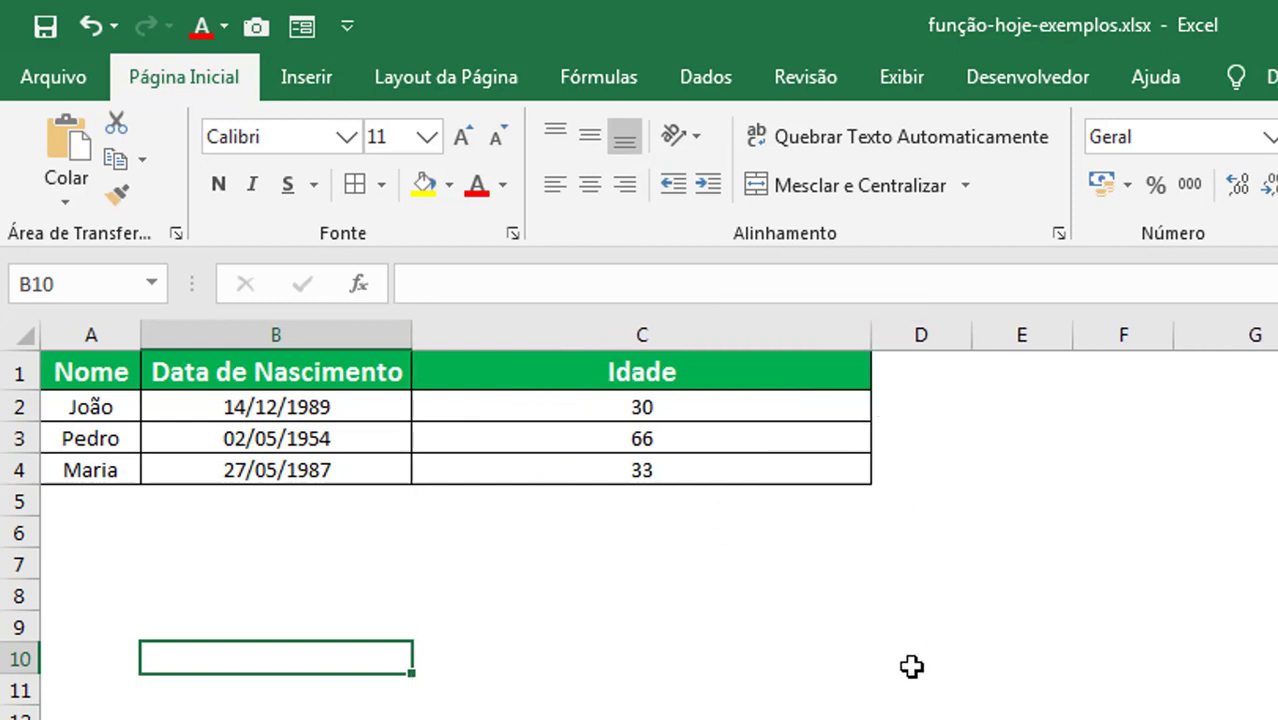
pyautogui.doubleClick(860, 407)
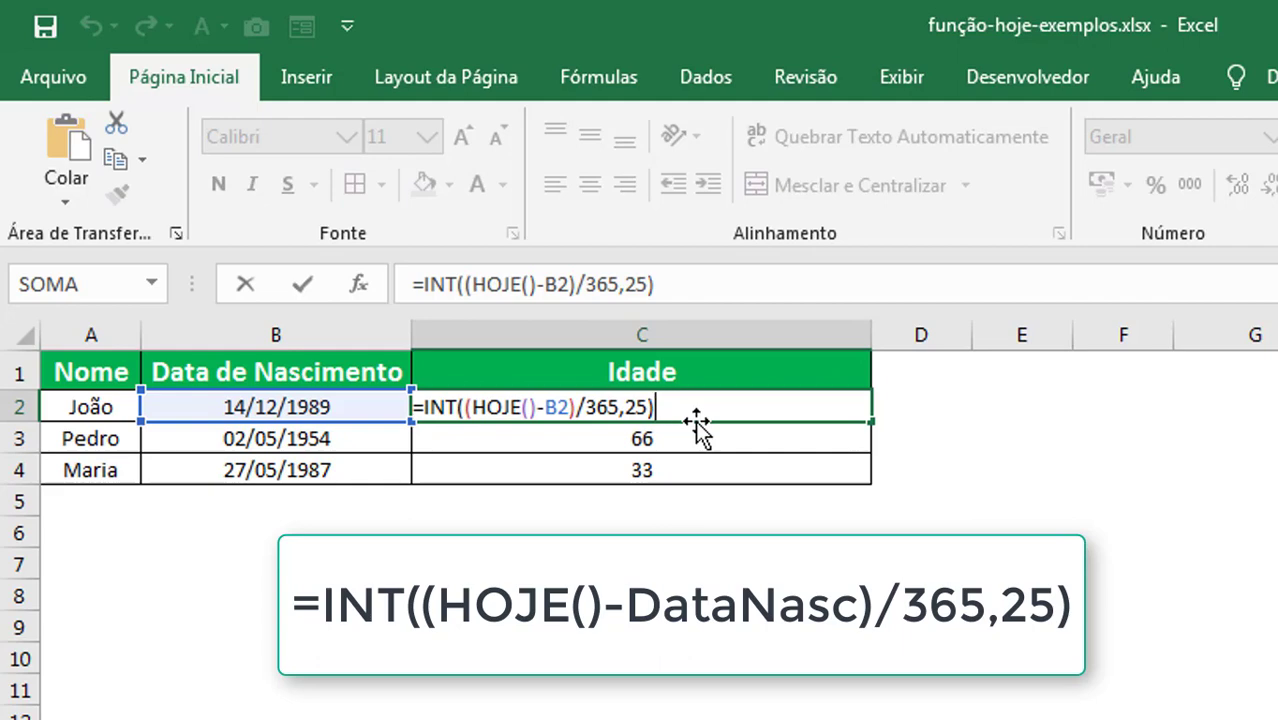
pyautogui.press('Return')
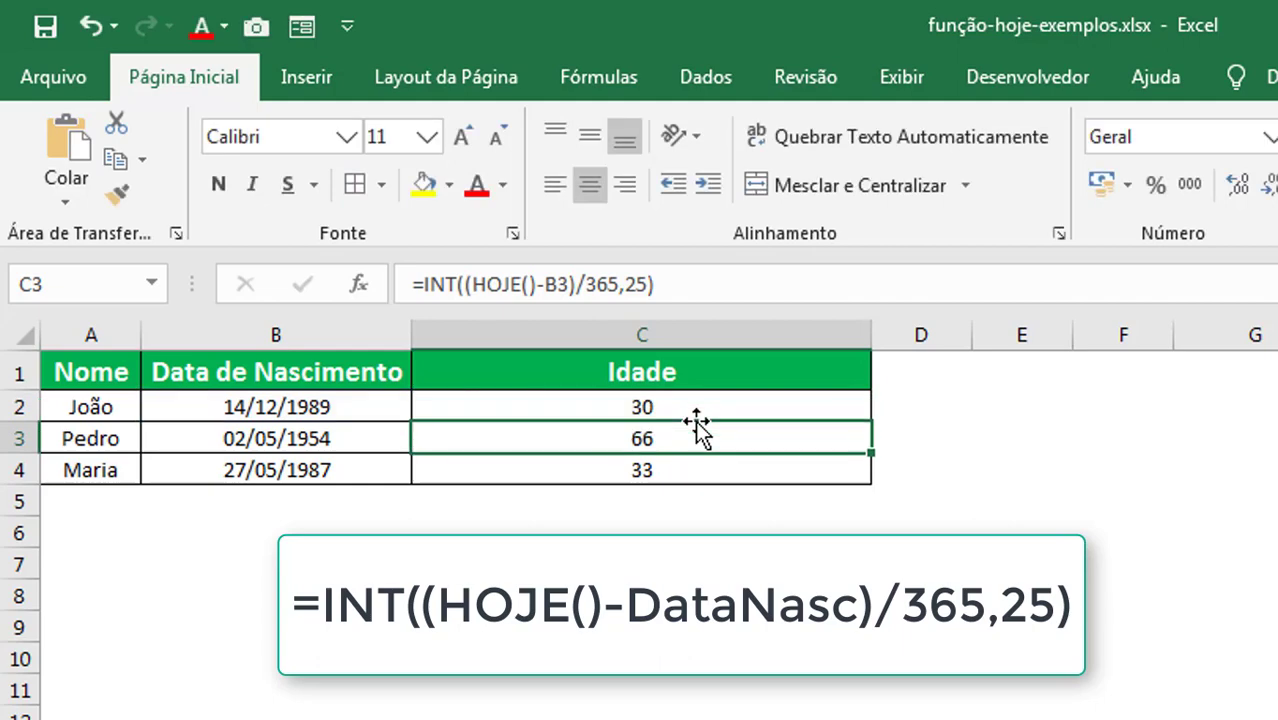
pyautogui.click(783, 414)
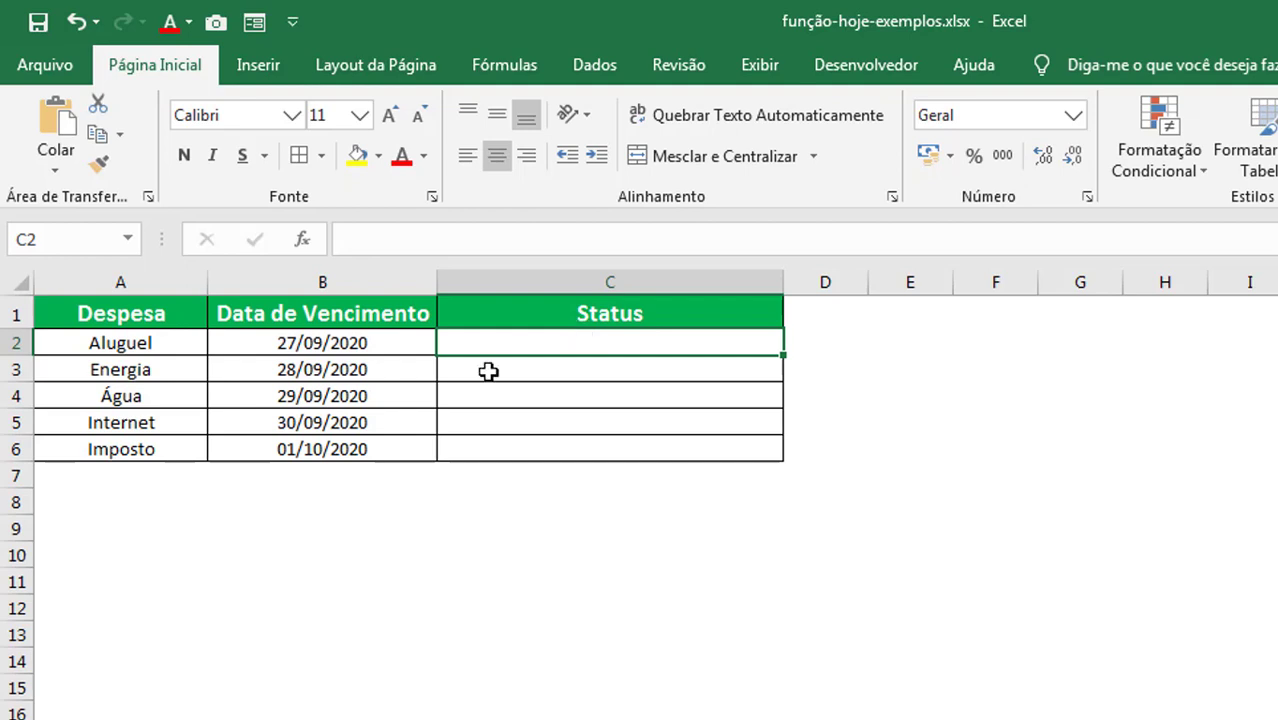
# Enter =SE(B2<HOJE();"Vencido";"AVencer") in C2 under Status, accepting the proposed formula correction.
pyautogui.moveTo(100, 343); pyautogui.dragTo(98, 452)
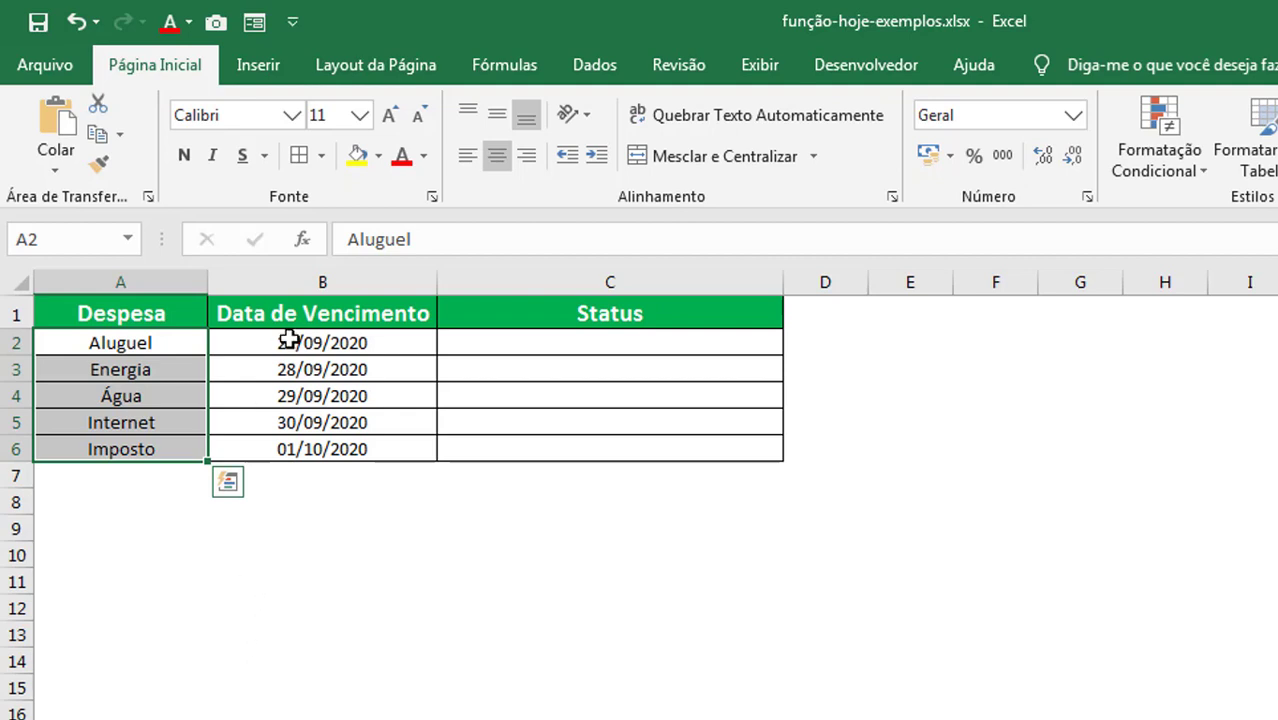
pyautogui.moveTo(288, 343); pyautogui.dragTo(288, 451)
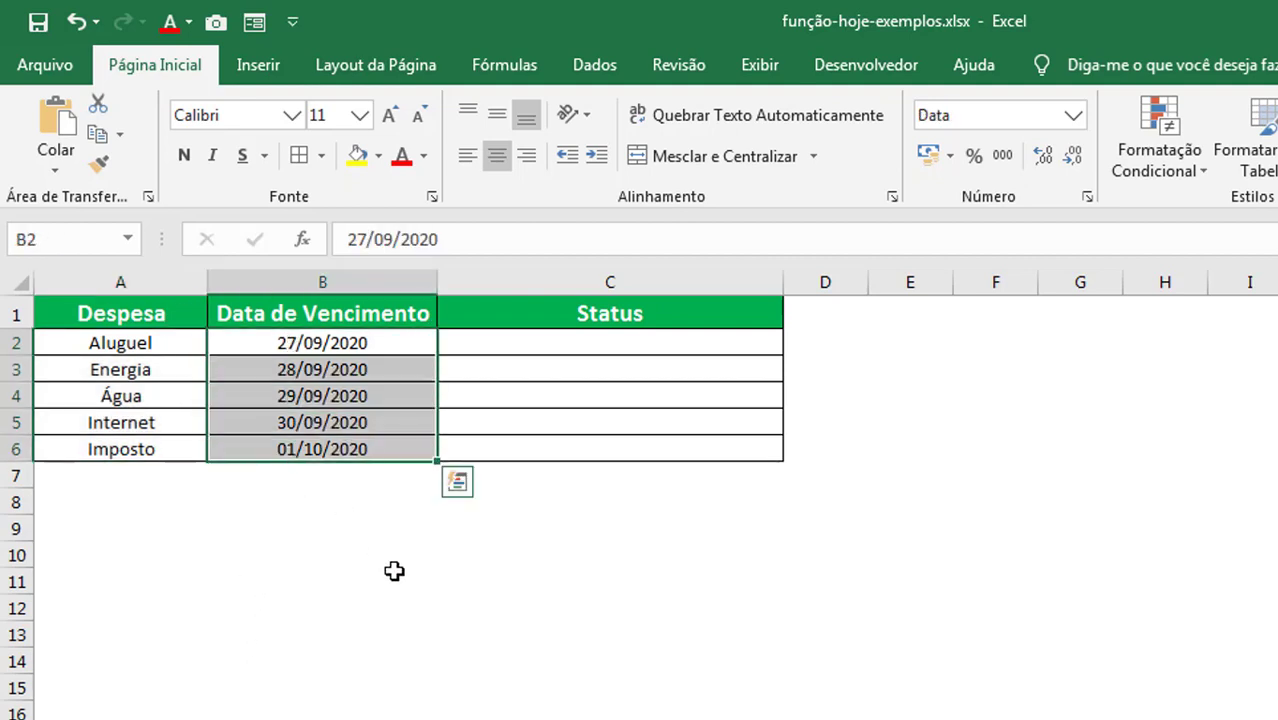
pyautogui.click(641, 340)
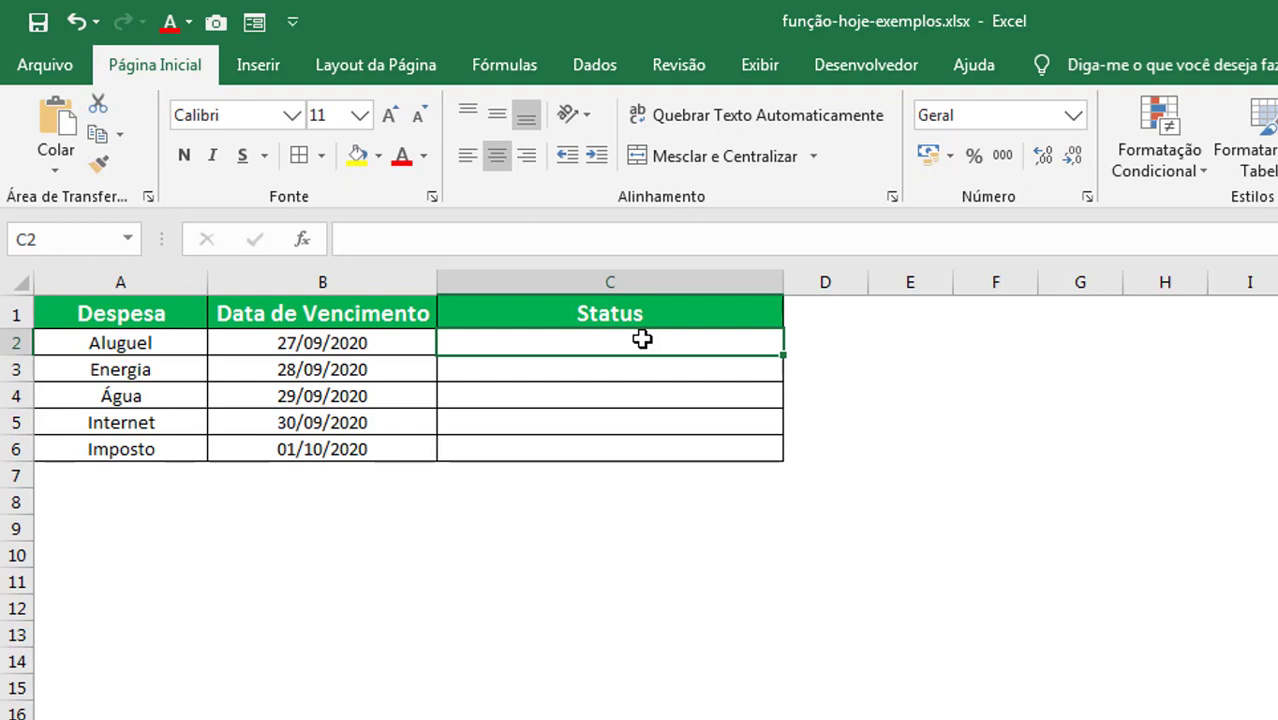
pyautogui.write('=')
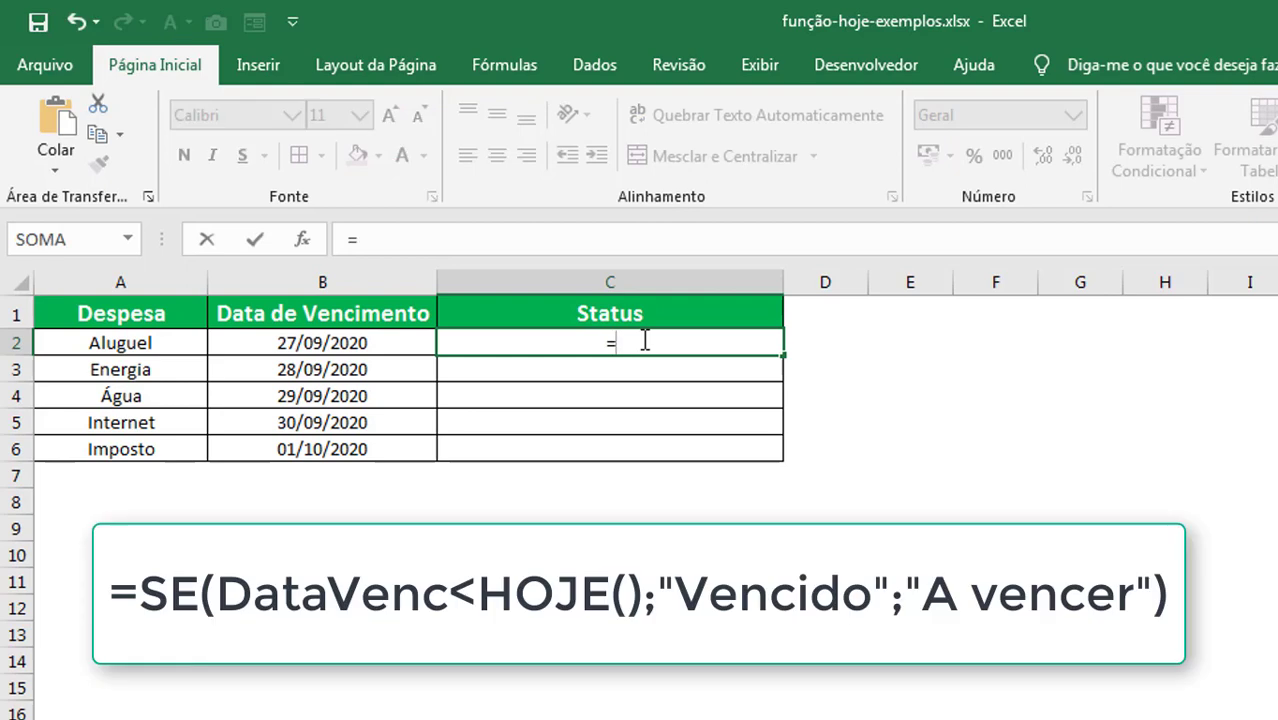
pyautogui.write('SE(')
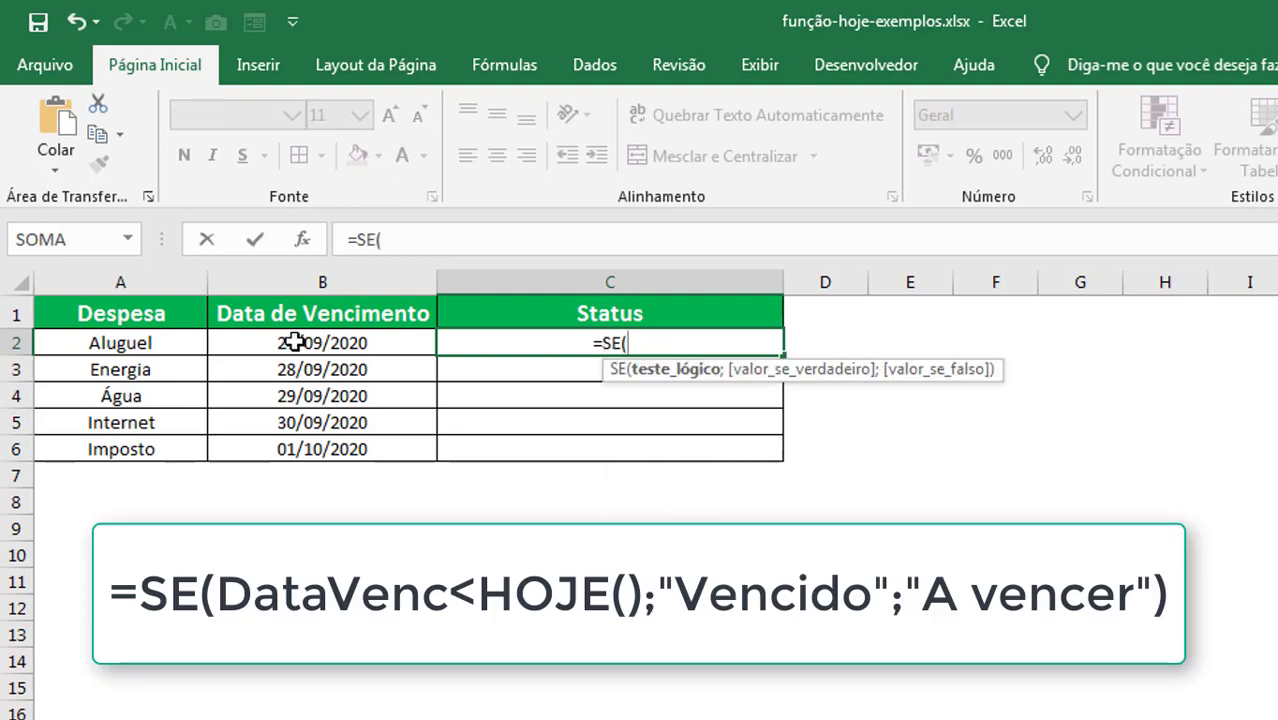
pyautogui.click(295, 342)
pyautogui.write('<')
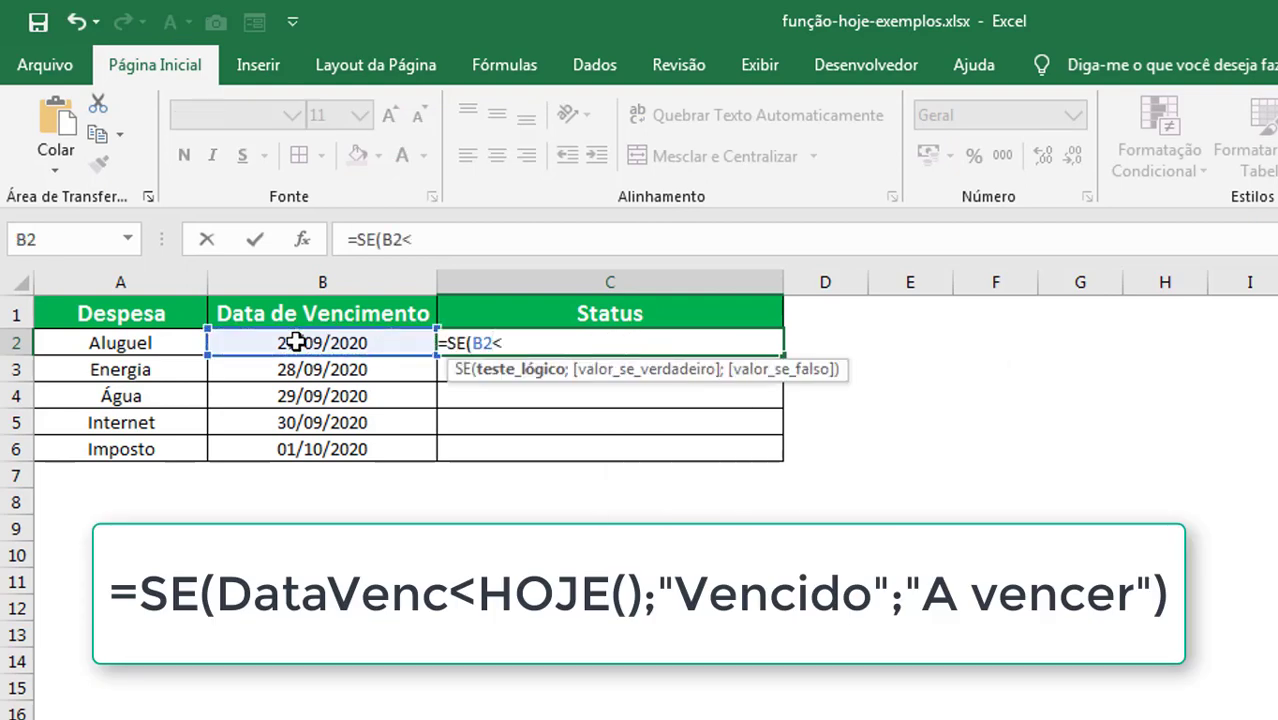
pyautogui.write('hoje')
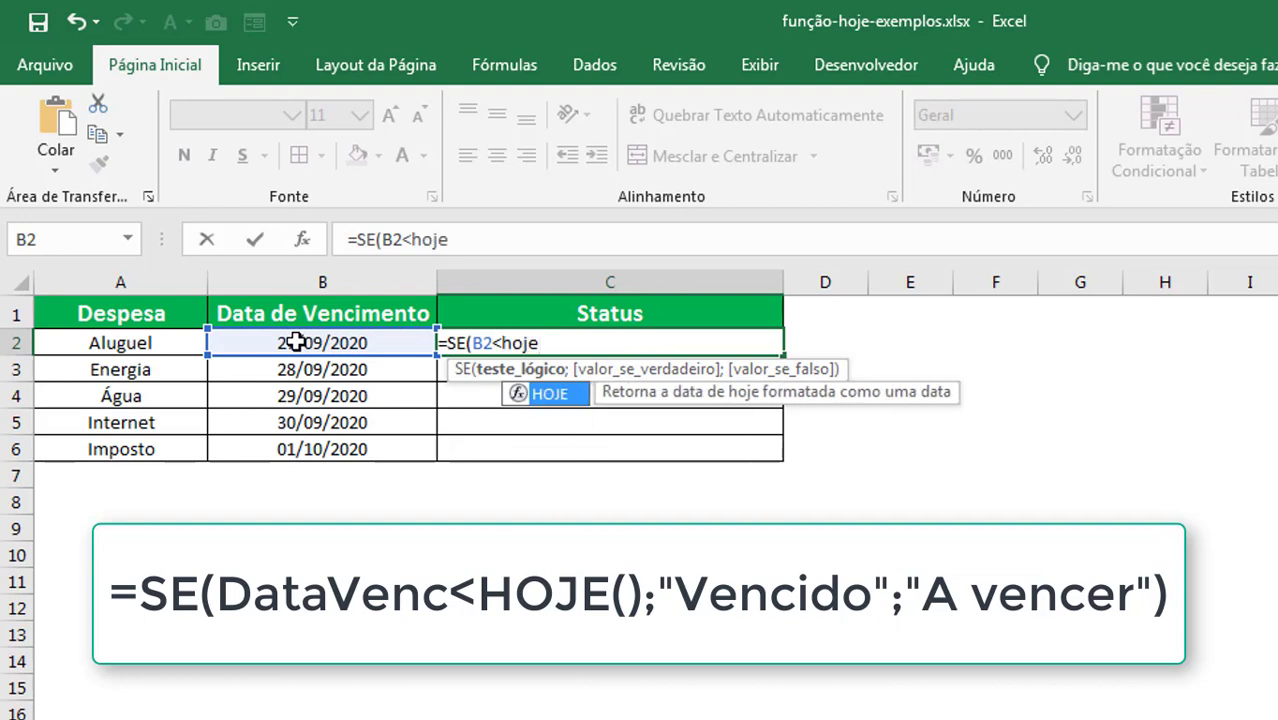
pyautogui.write('();')
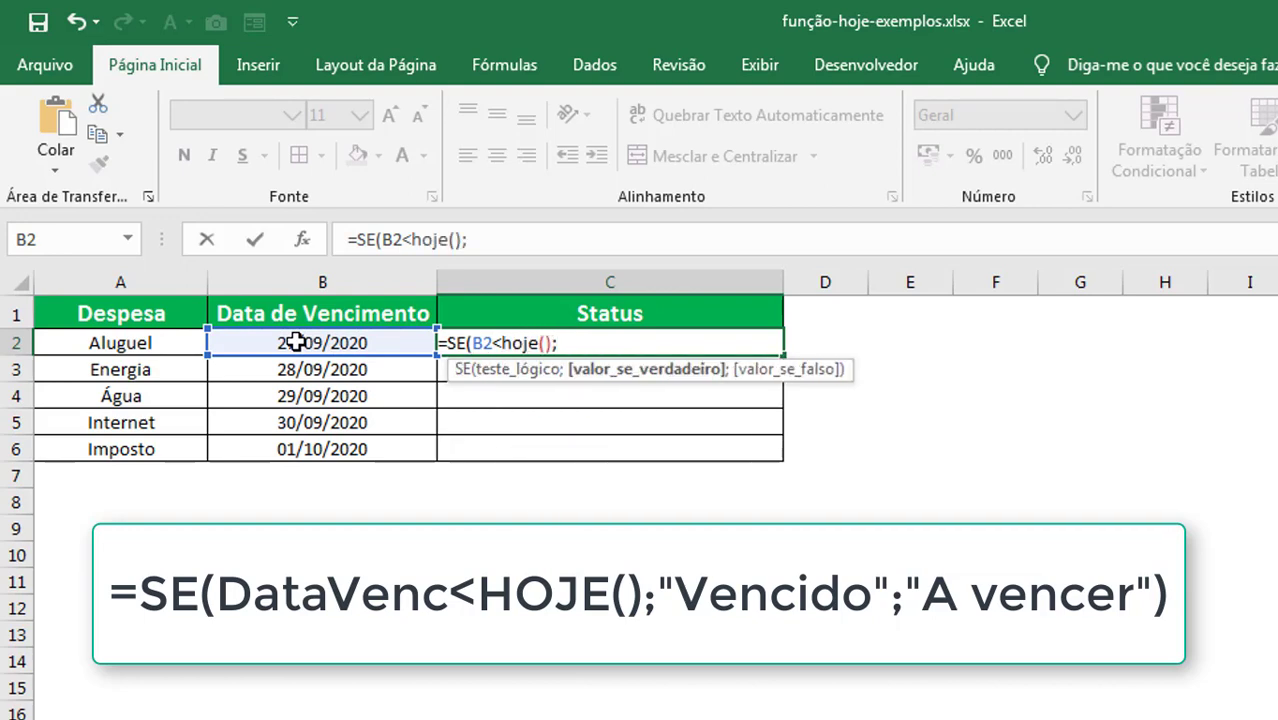
pyautogui.write('"Vencido"')
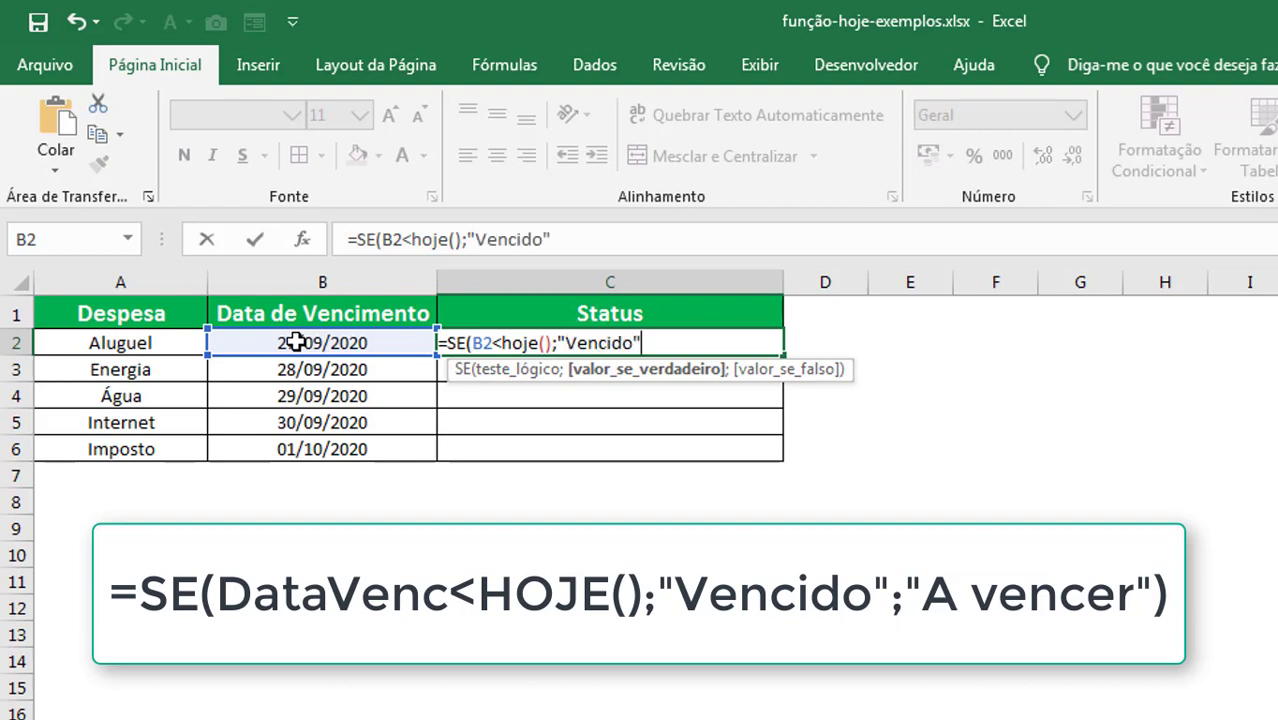
pyautogui.write(';A ')
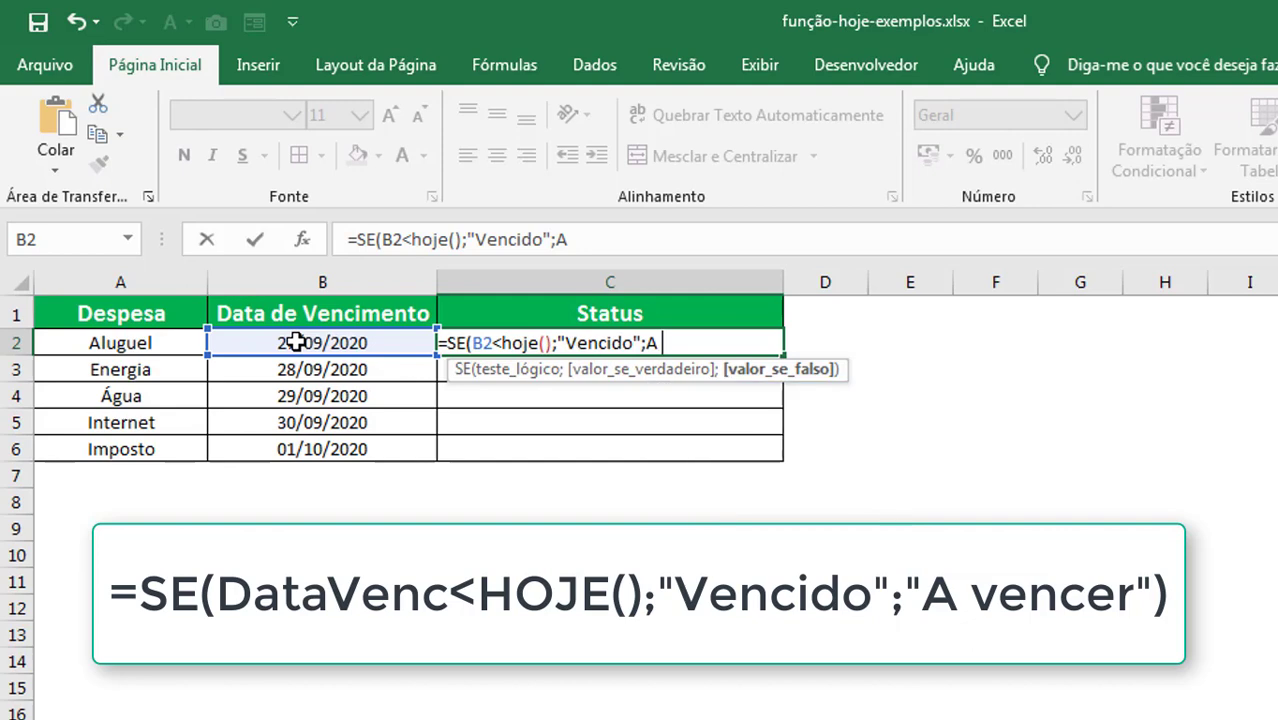
pyautogui.write('C')
pyautogui.press('BackSpace')
pyautogui.write('Vec')
pyautogui.press('BackSpace')
pyautogui.write('ncer"')
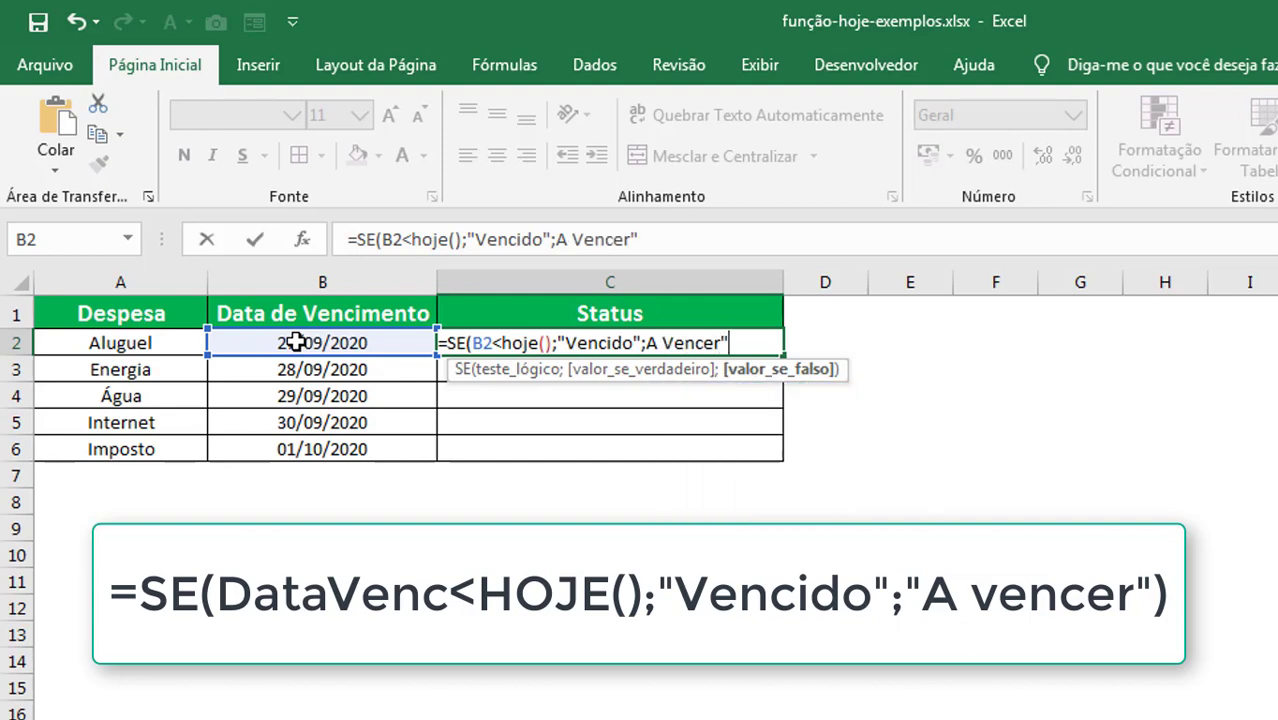
pyautogui.write(')')
pyautogui.press('Return')
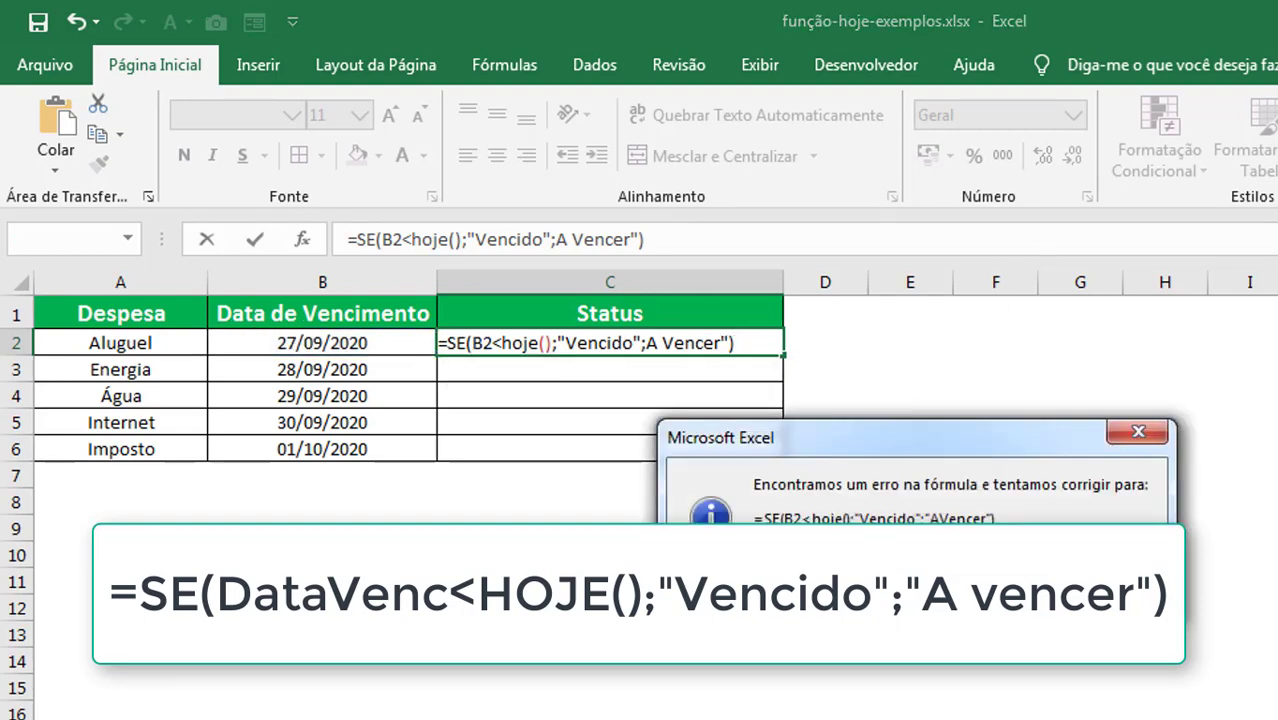
pyautogui.press('Return')
# Copy the Status formula from C2 down through C6 for the remaining expenses.
pyautogui.click(722, 342)
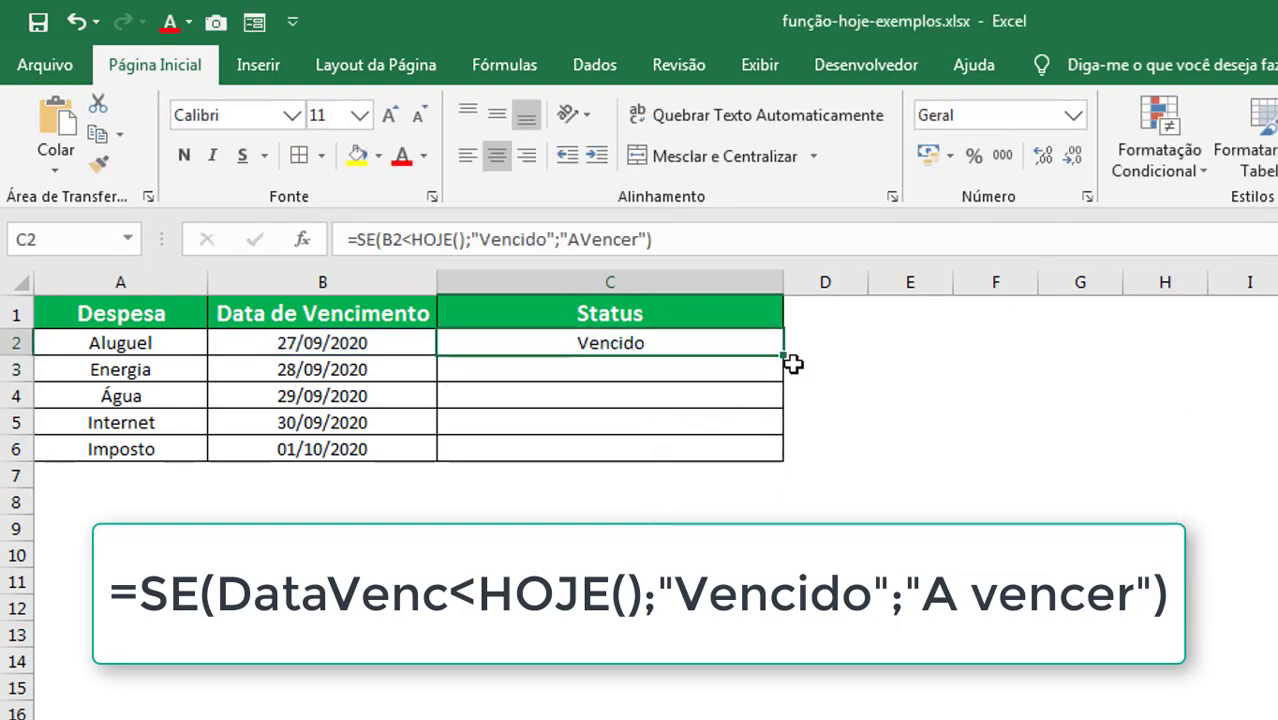
pyautogui.moveTo(787, 357); pyautogui.dragTo(778, 460)
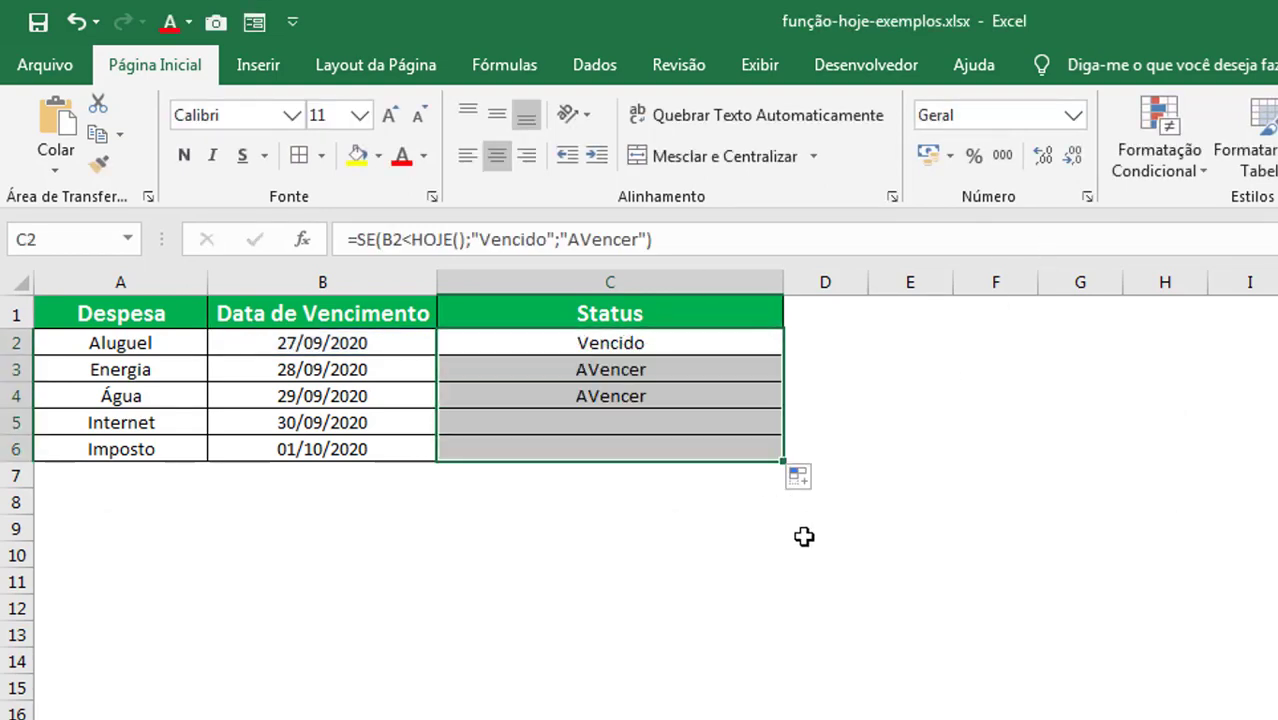
pyautogui.click(815, 578)
pyautogui.click(723, 350)
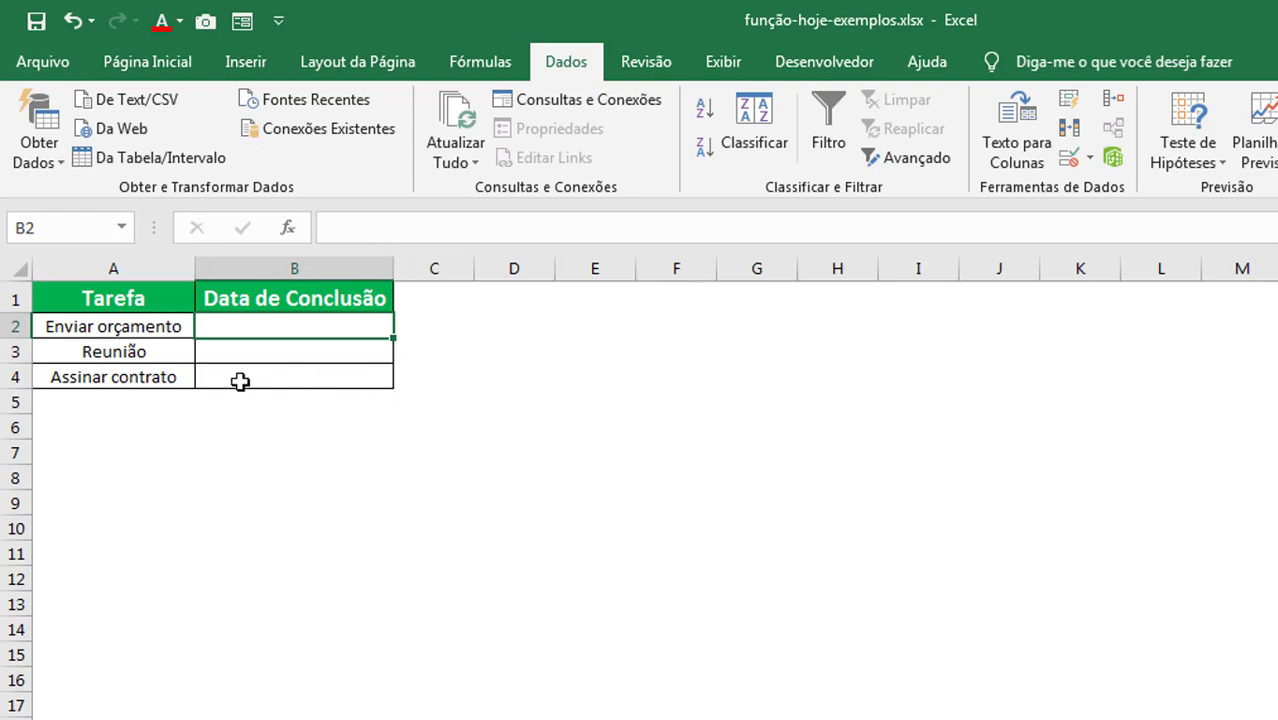
# Review the tasks in A2:A4 and the Data de Conclusão cells in B2:B4, and select B2.
pyautogui.moveTo(148, 328); pyautogui.dragTo(155, 380)
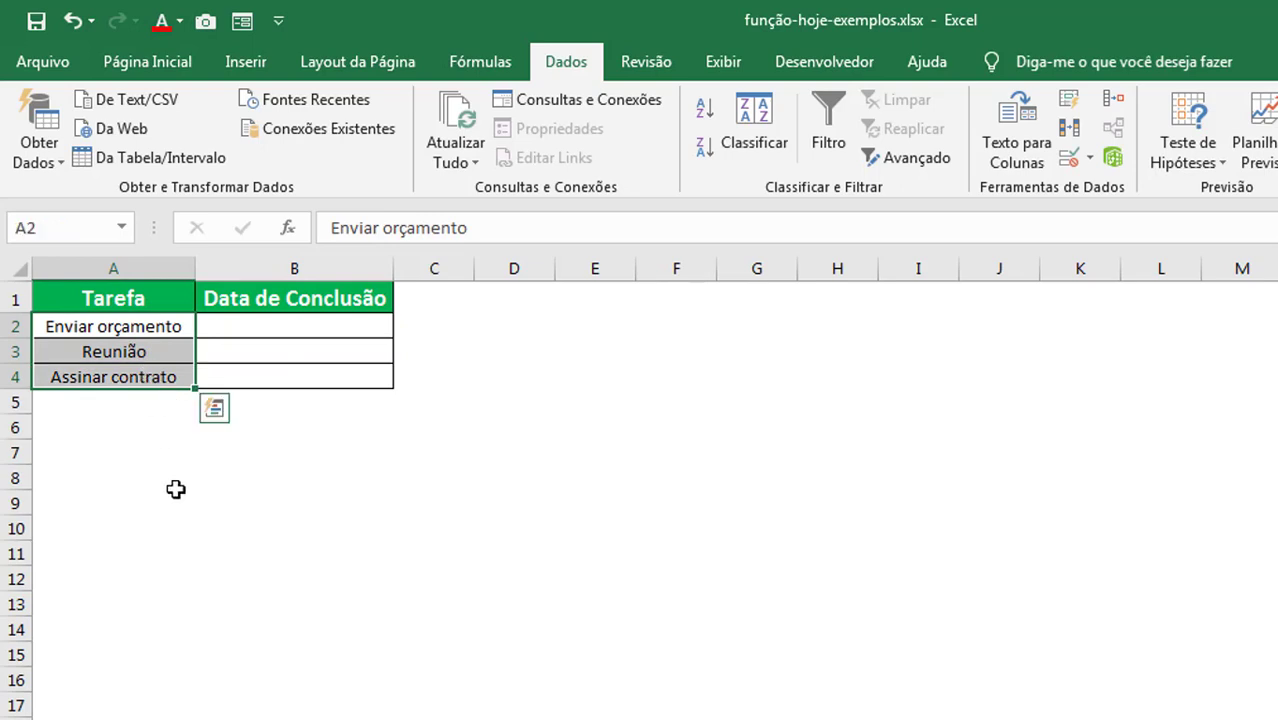
pyautogui.click(176, 486)
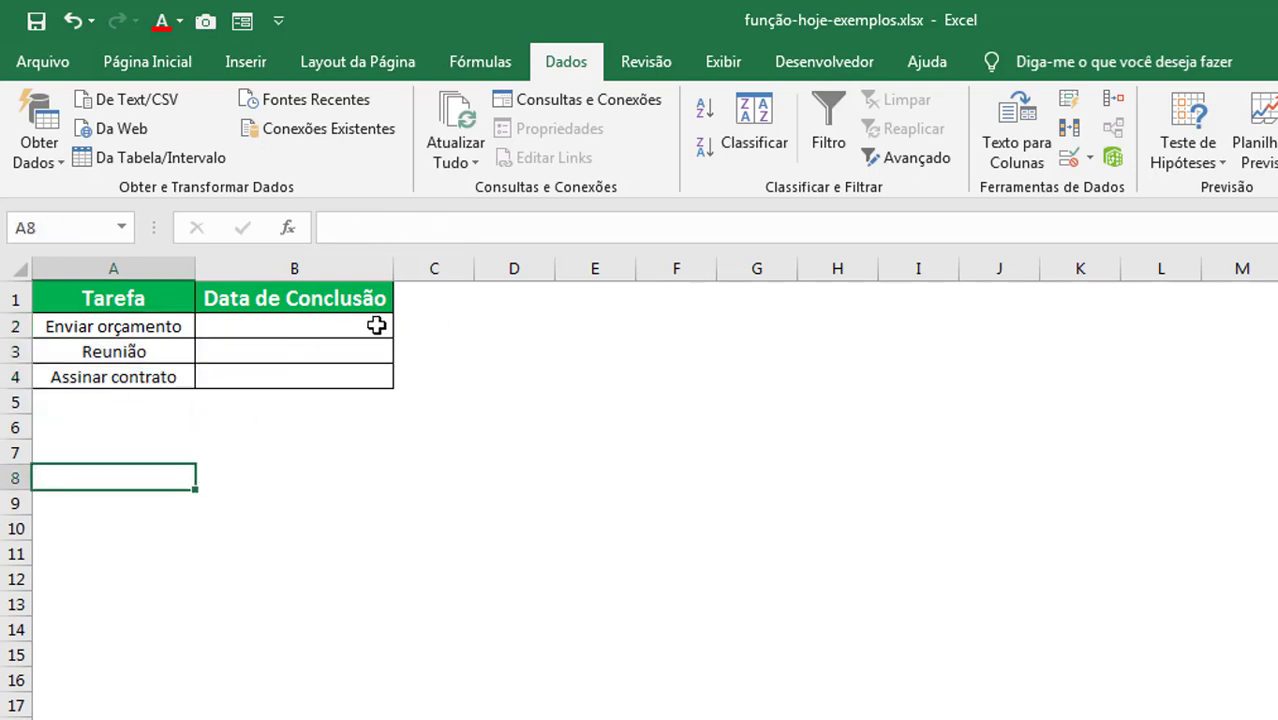
pyautogui.moveTo(376, 325); pyautogui.dragTo(378, 380)
pyautogui.click(395, 430)
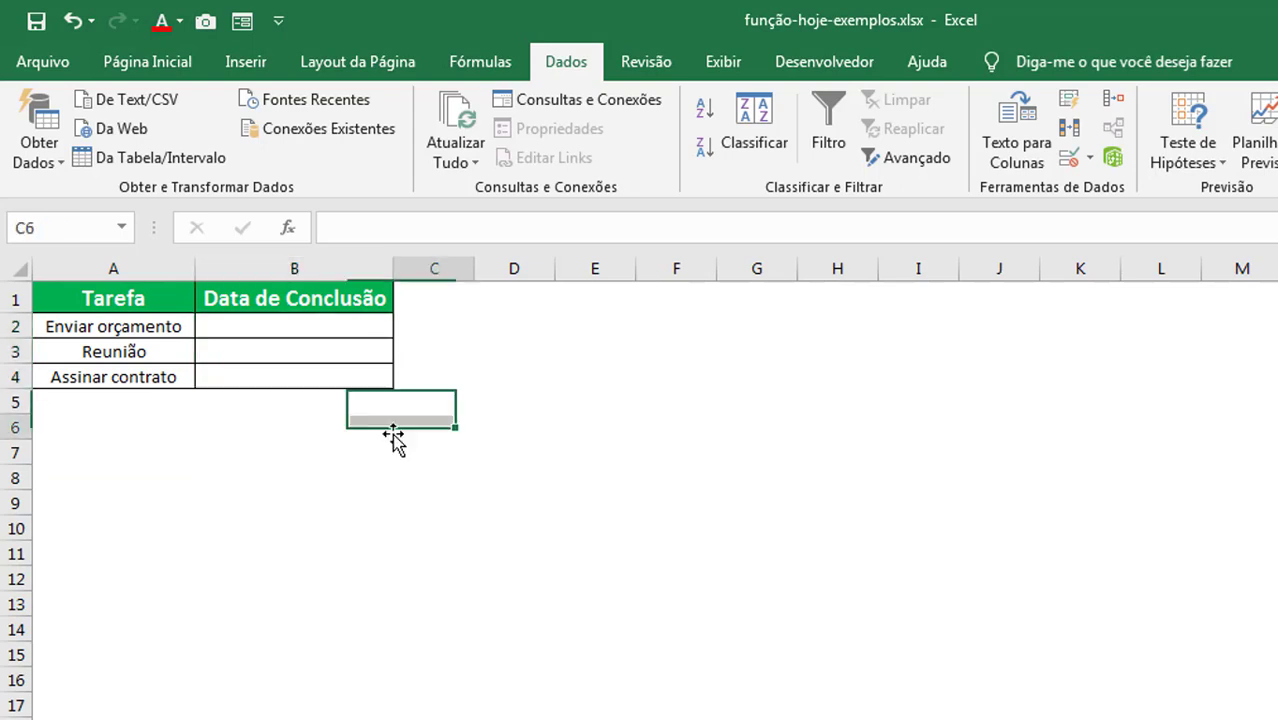
pyautogui.click(299, 325)
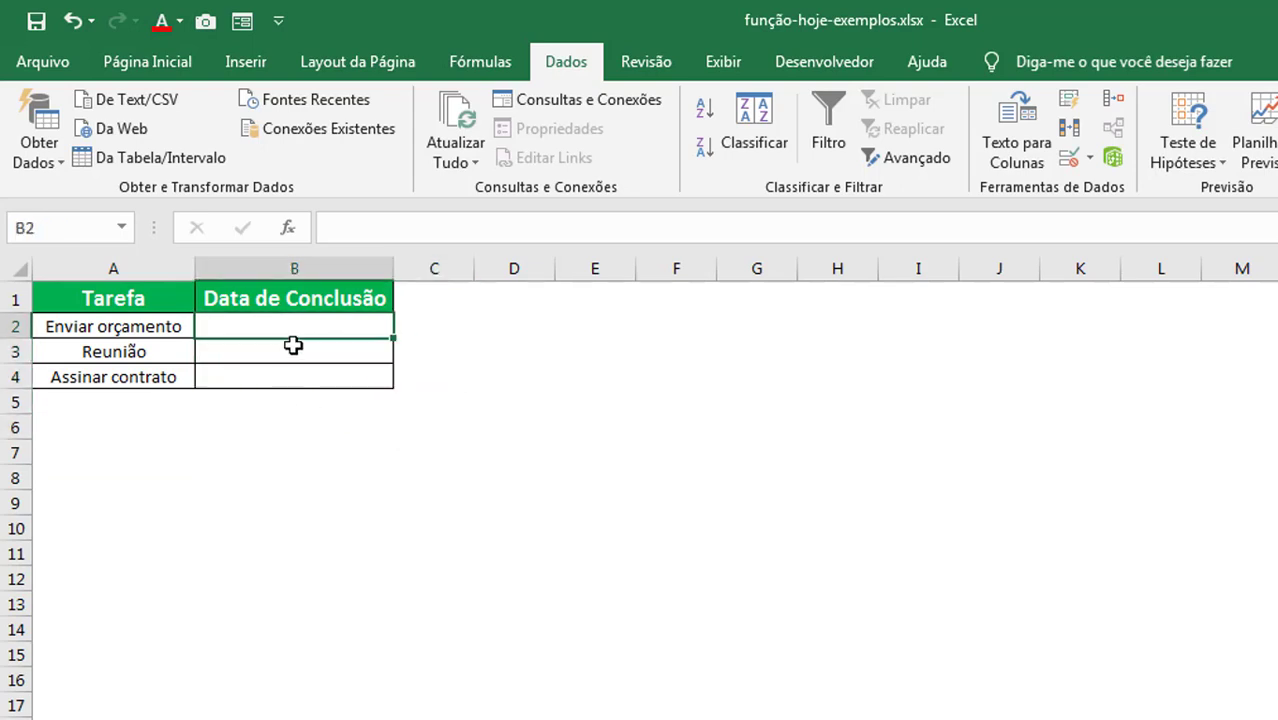
pyautogui.click(294, 346)
pyautogui.click(286, 394)
pyautogui.click(287, 375)
pyautogui.click(286, 325)
pyautogui.click(287, 352)
pyautogui.click(283, 380)
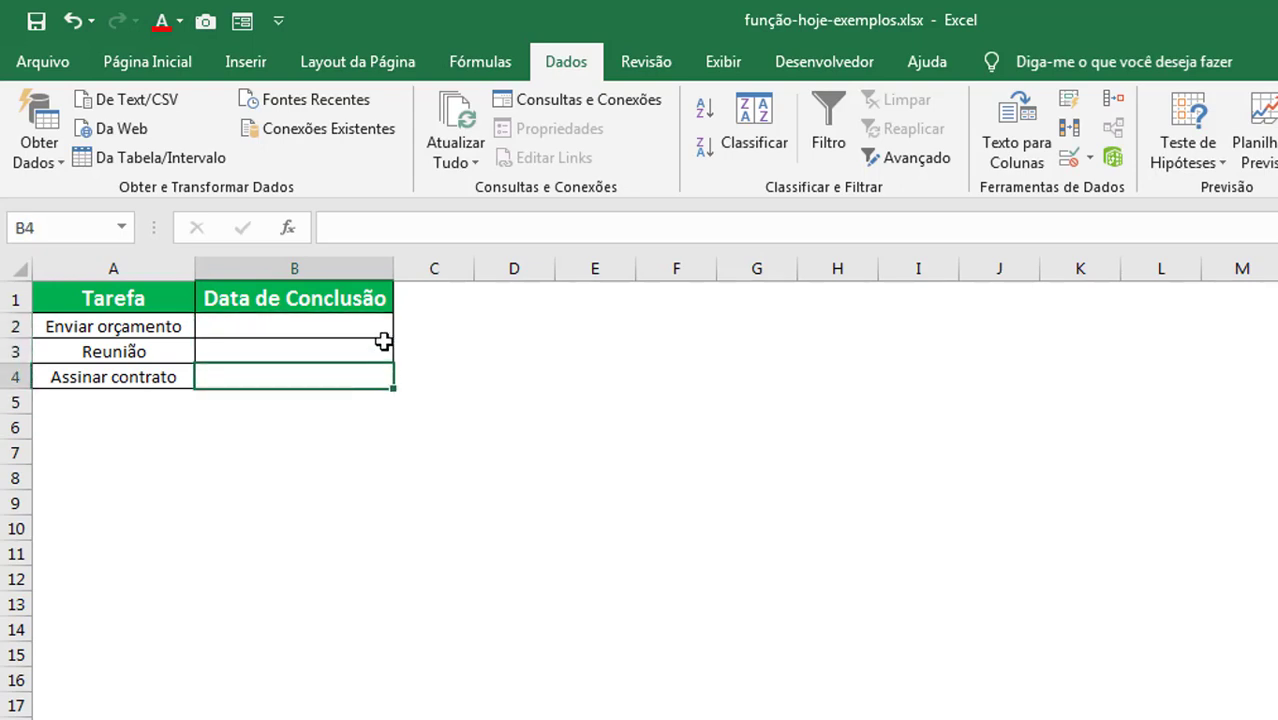
pyautogui.click(330, 325)
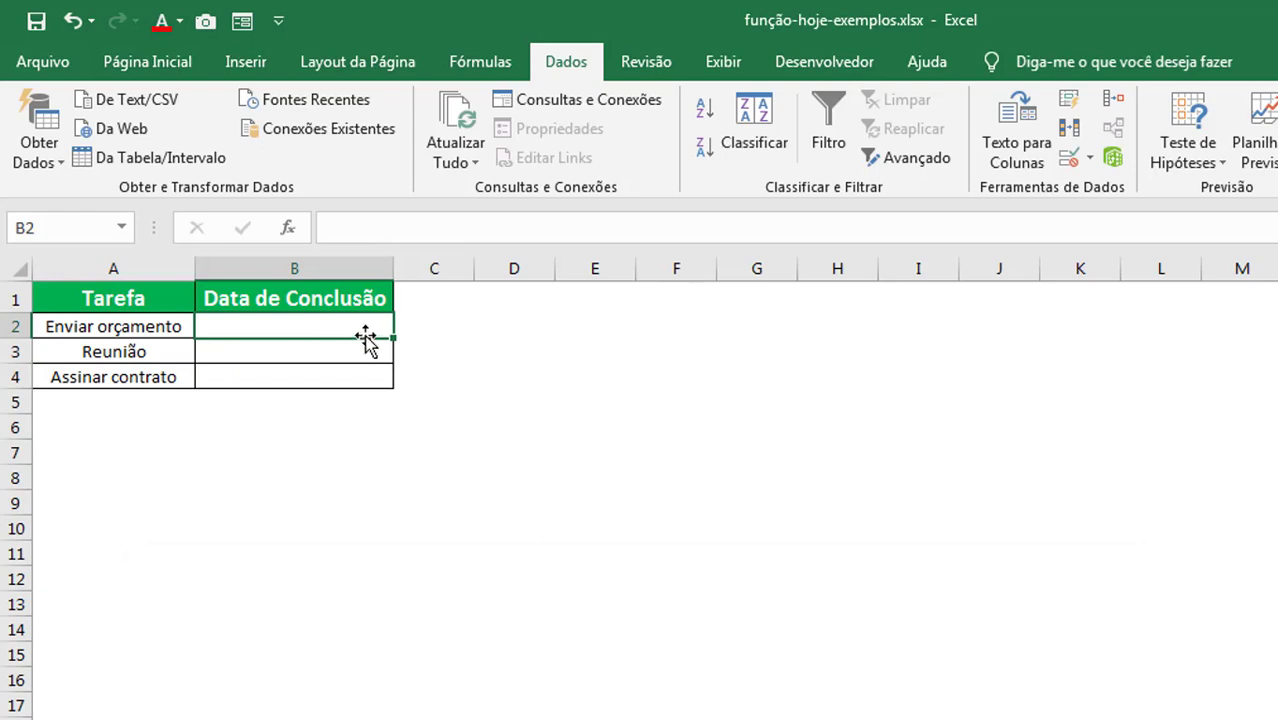
# Apply Personalizado data validation to B2:B4 with the formula =E(B2>=HOJE();B2<=(HOJE()+30)).
pyautogui.moveTo(357, 324); pyautogui.dragTo(354, 376)
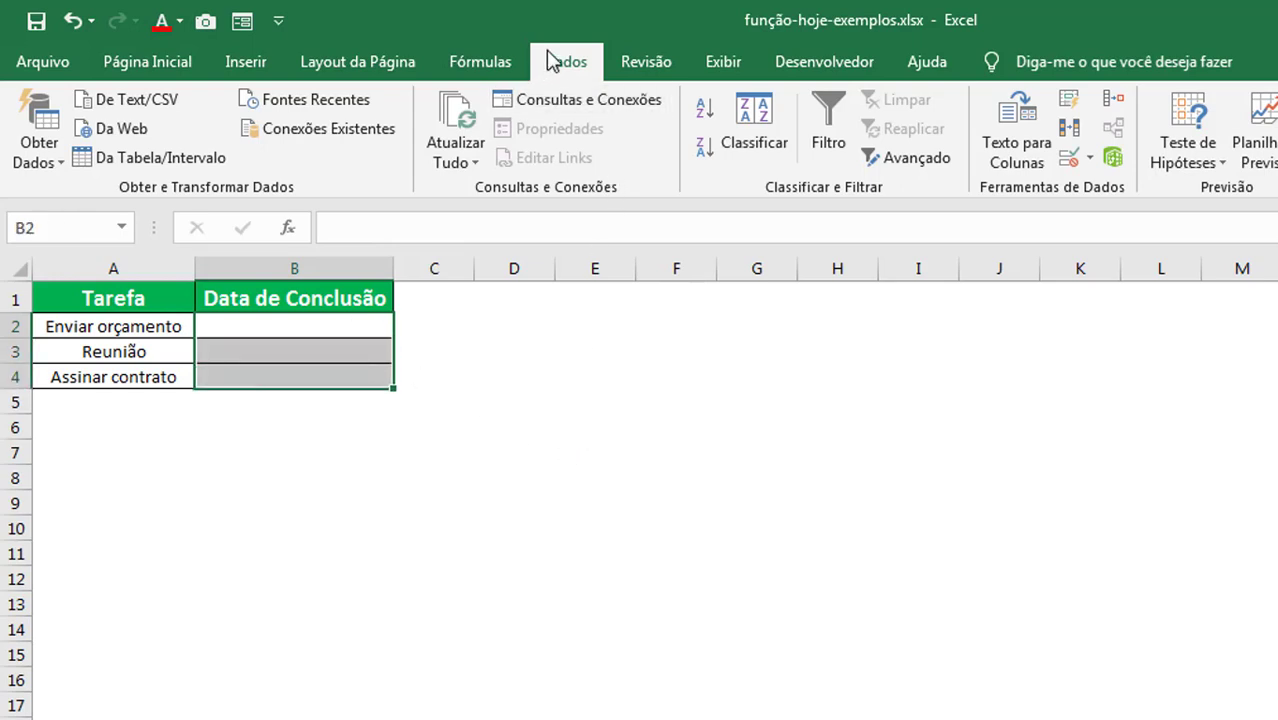
pyautogui.click(1093, 162)
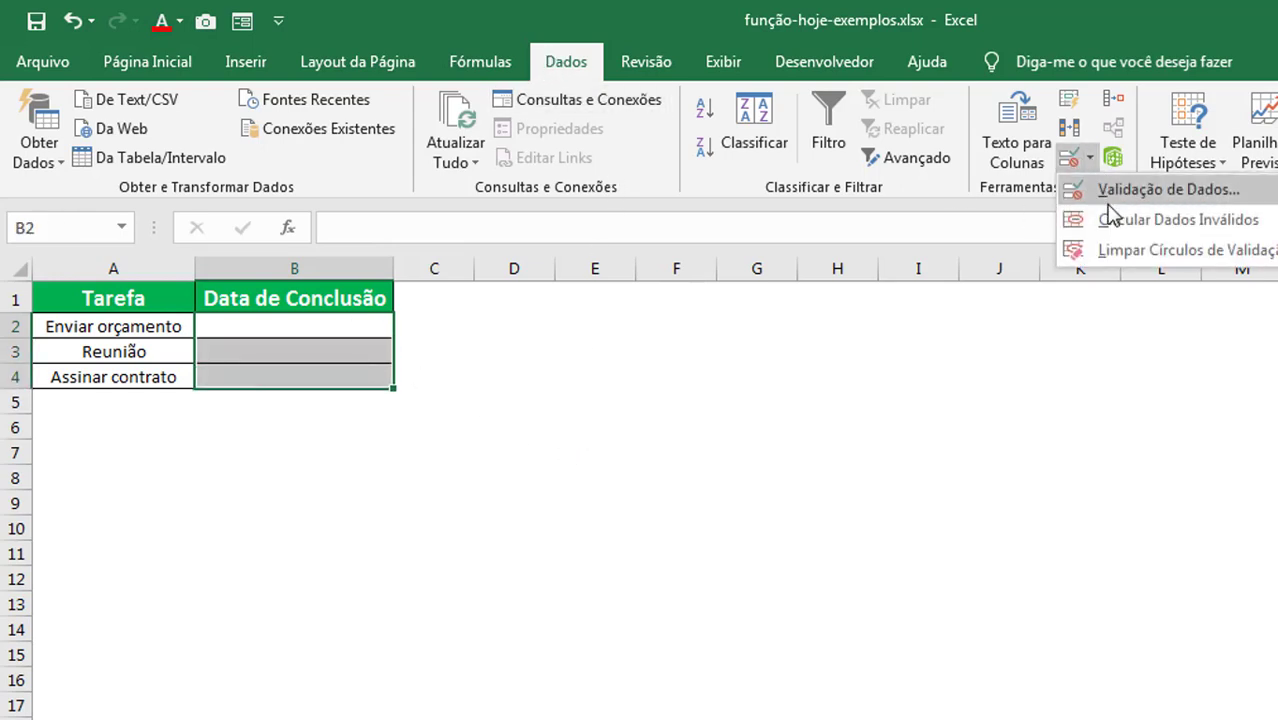
pyautogui.click(1040, 192)
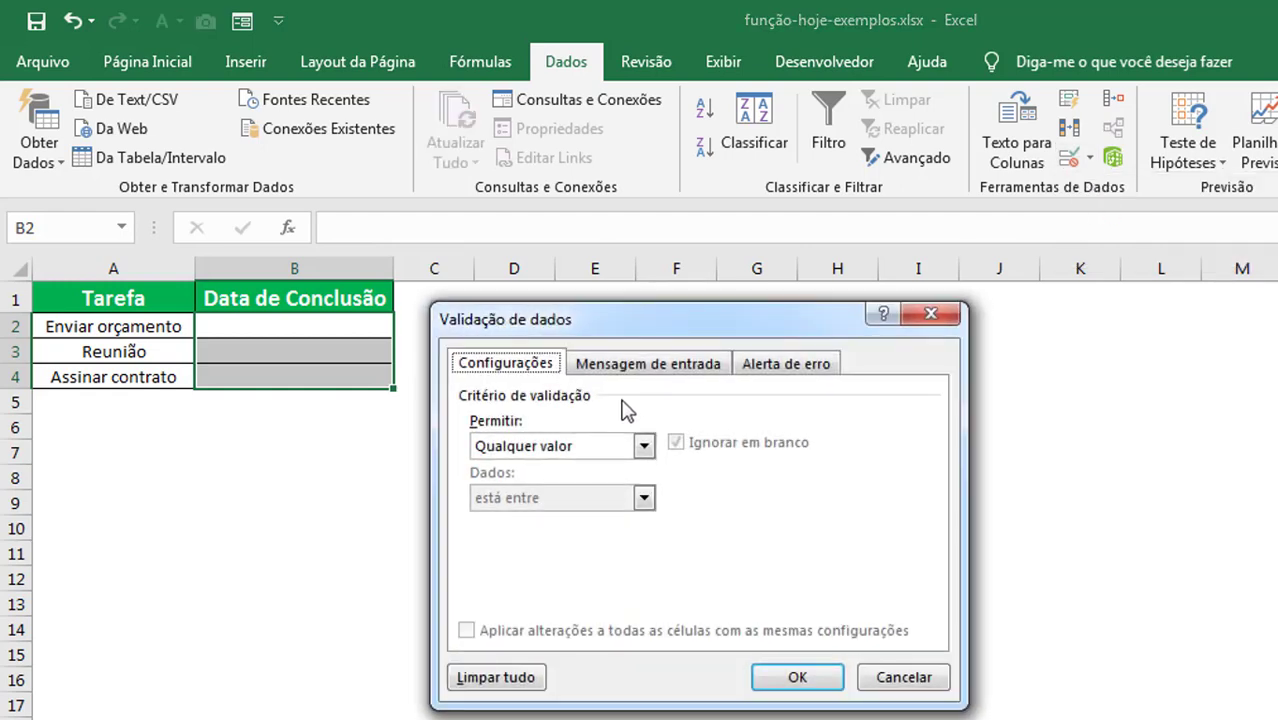
pyautogui.click(650, 455)
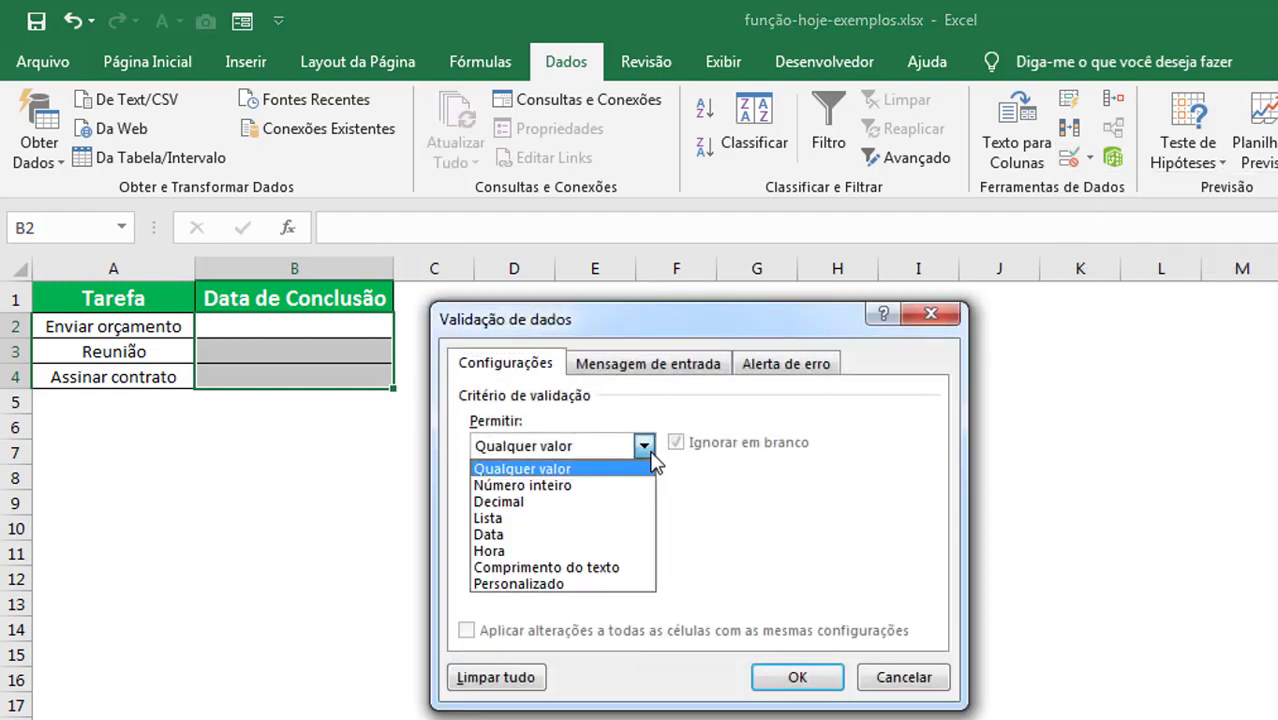
pyautogui.click(586, 584)
pyautogui.click(593, 548)
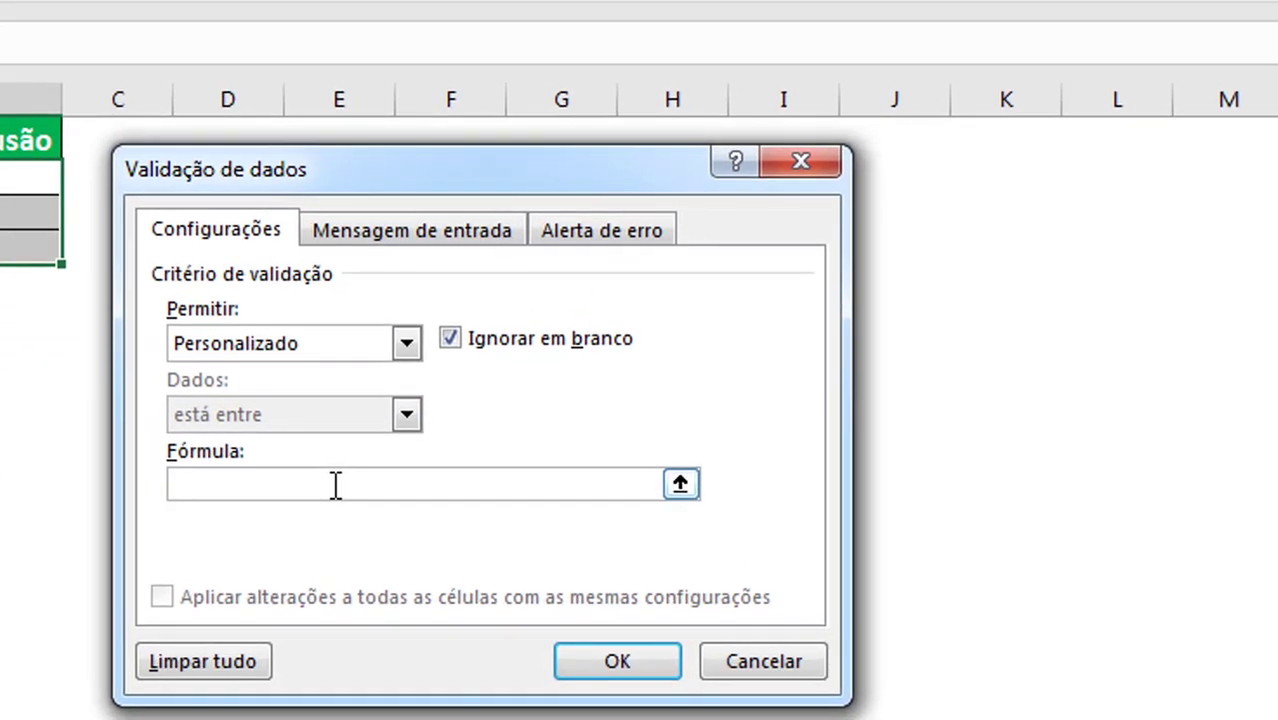
pyautogui.write('=E(B2>=HOJE();B2<=(HOJE()+30))')
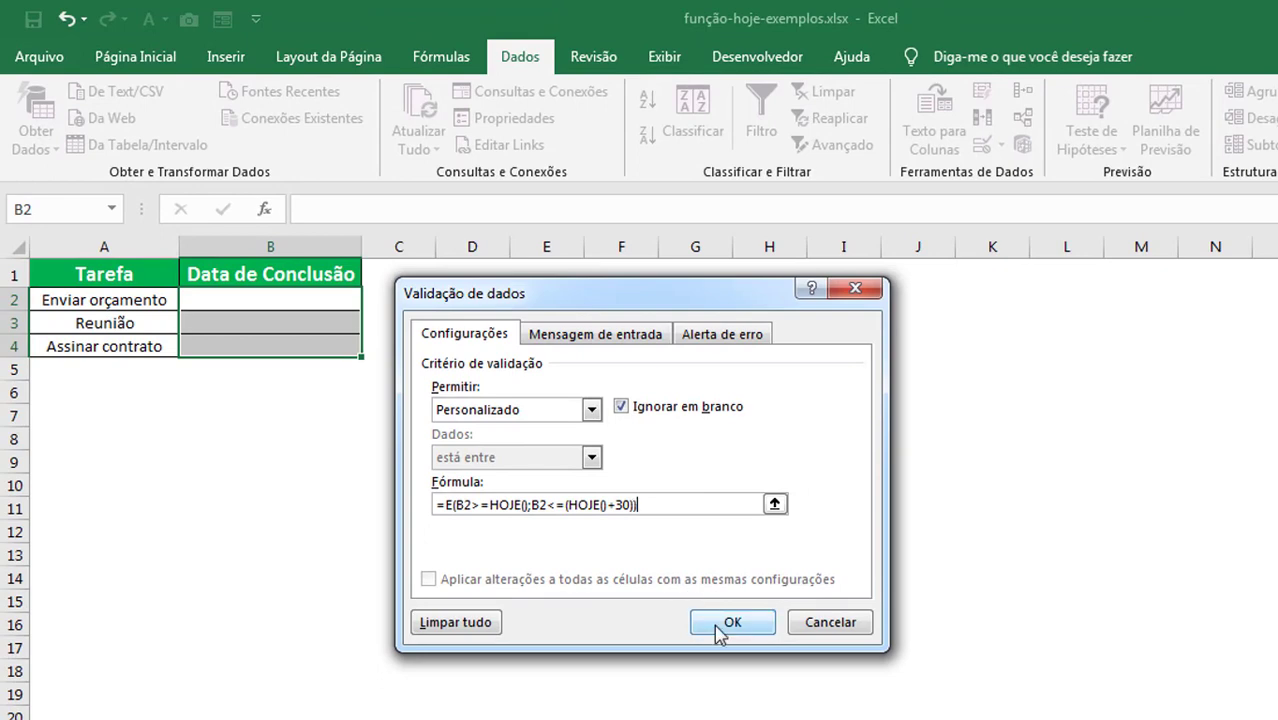
pyautogui.click(716, 624)
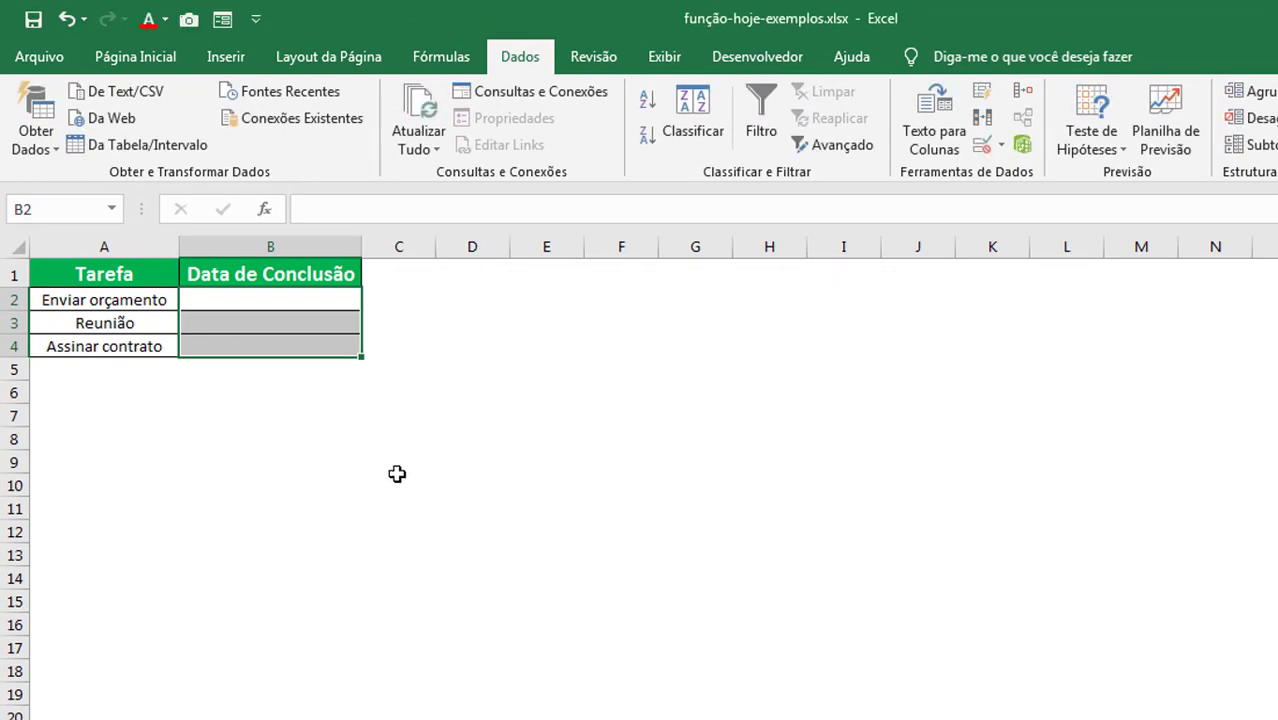
# Test the validation by trying to enter 31/12/2020 in B2, and cancel the entry.
pyautogui.click(345, 436)
pyautogui.click(296, 302)
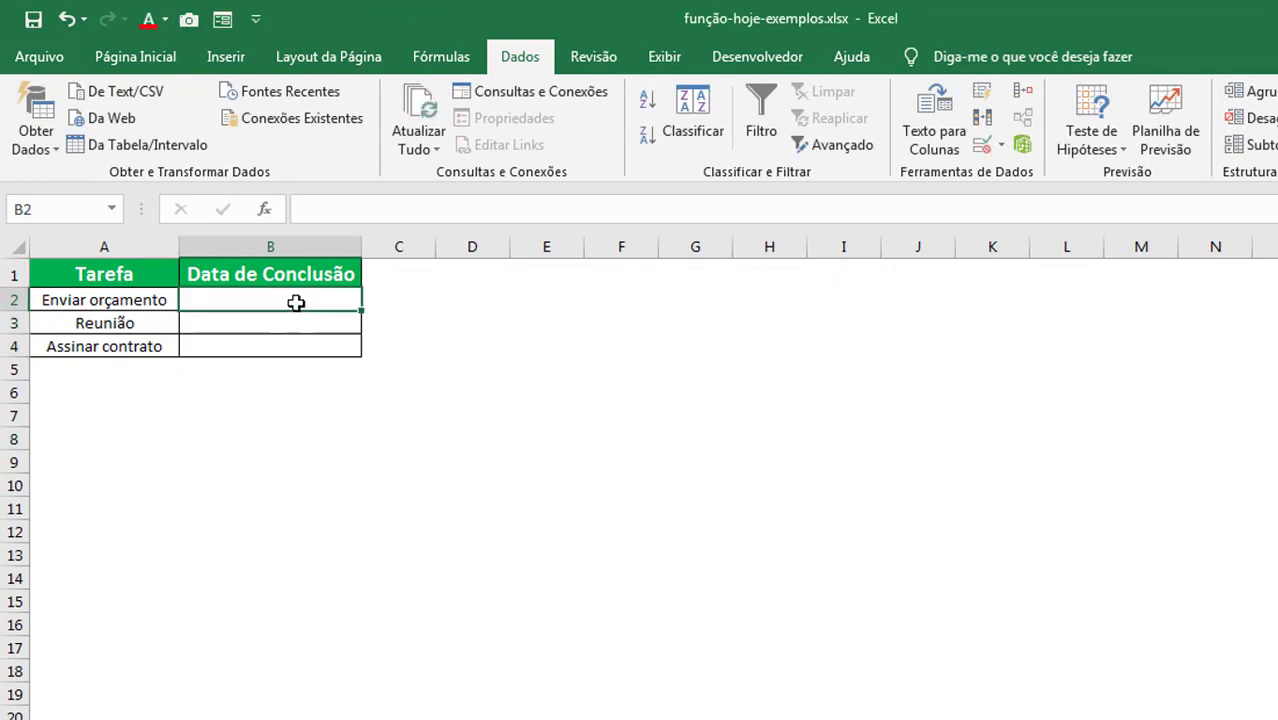
pyautogui.write('31/12/2020')
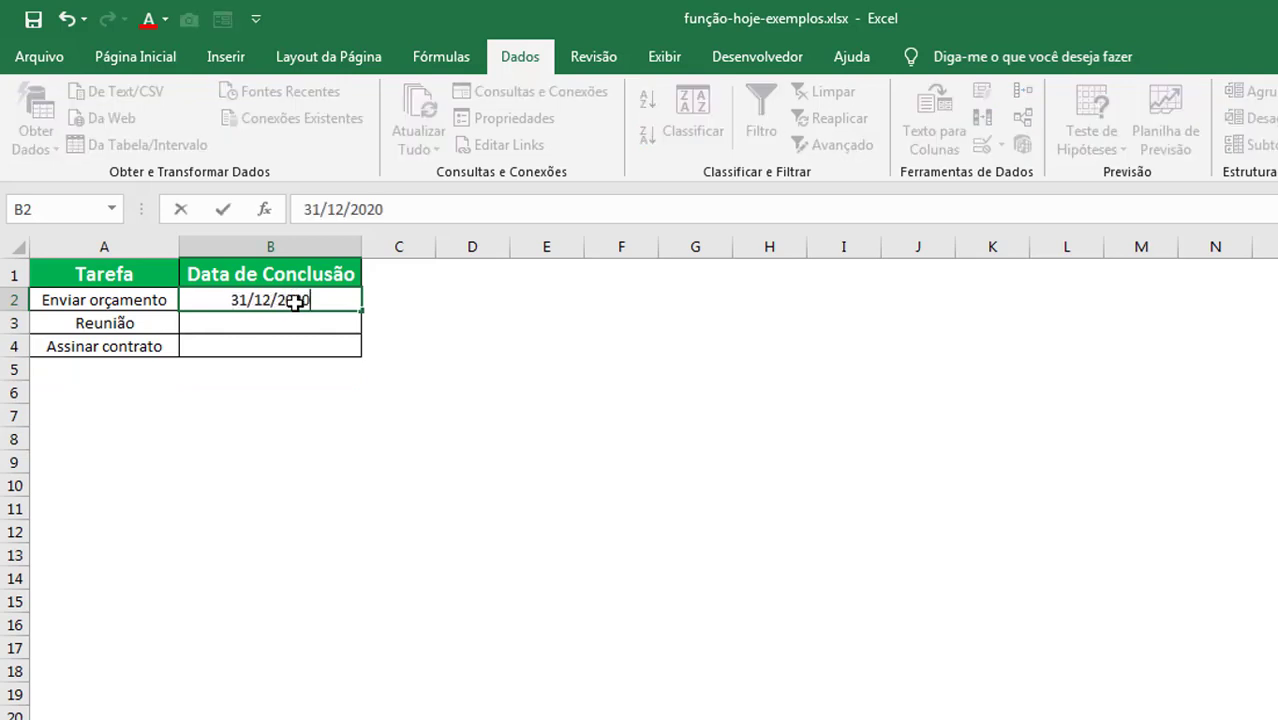
pyautogui.press('Return')
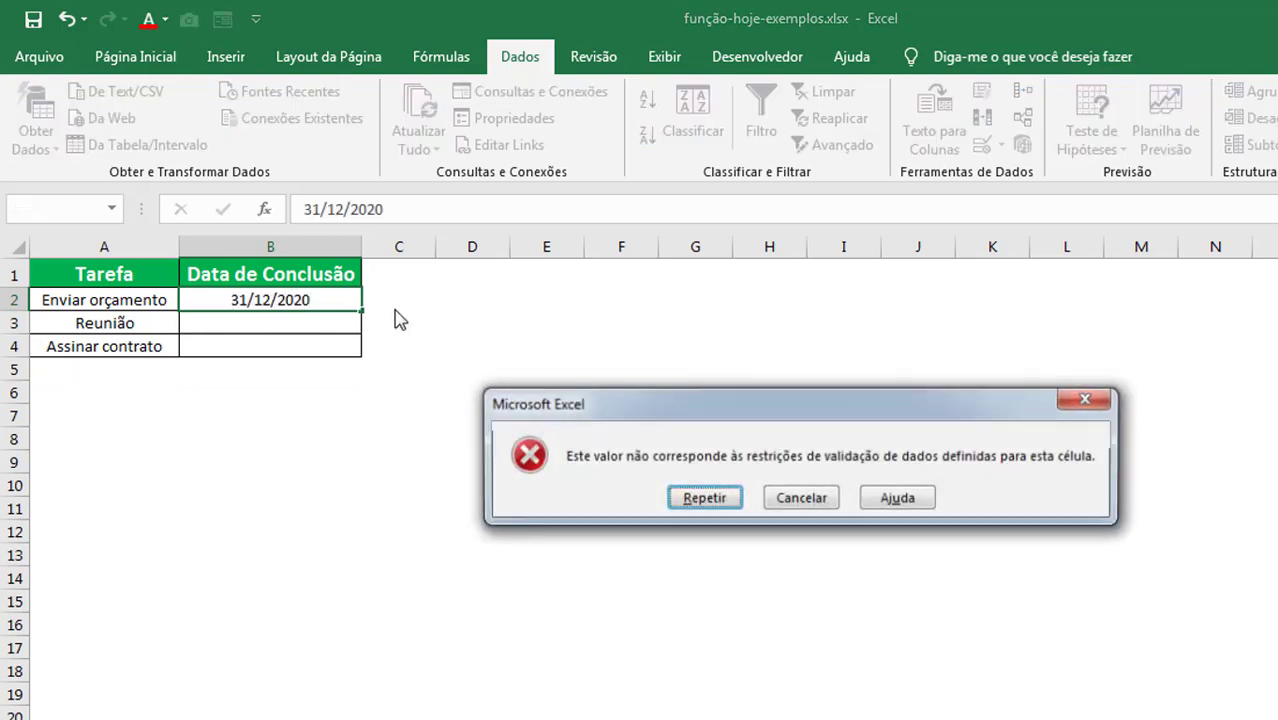
pyautogui.click(790, 497)
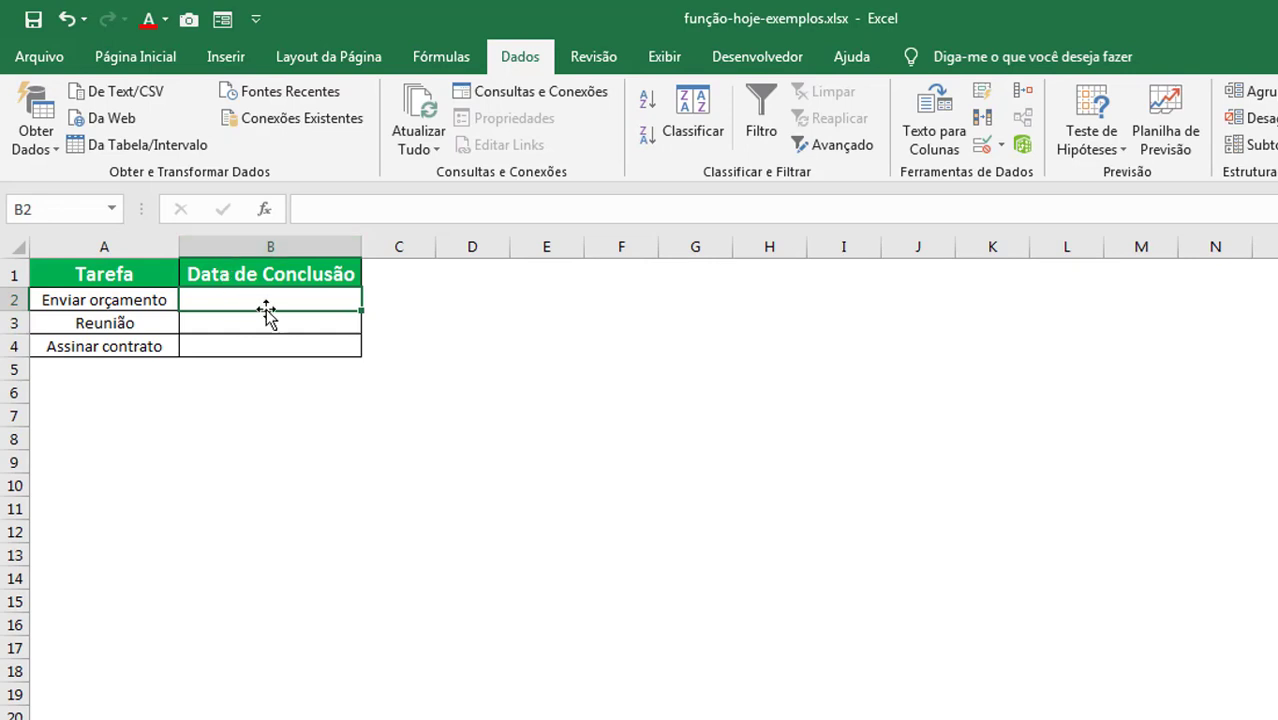
# Enter the completion dates 30/09/2020 for Enviar orçamento in B2 and 01/10/2020 for Reunião in B3.
pyautogui.write('30/09/2020')
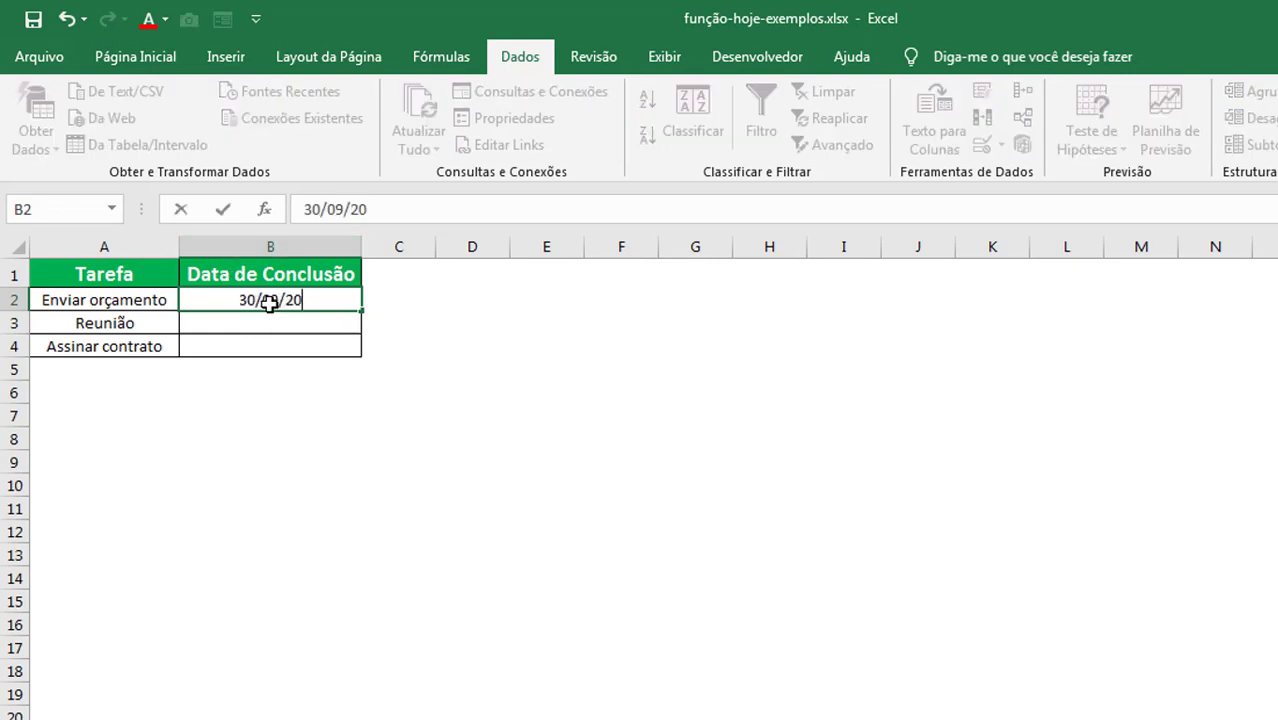
pyautogui.press('Return')
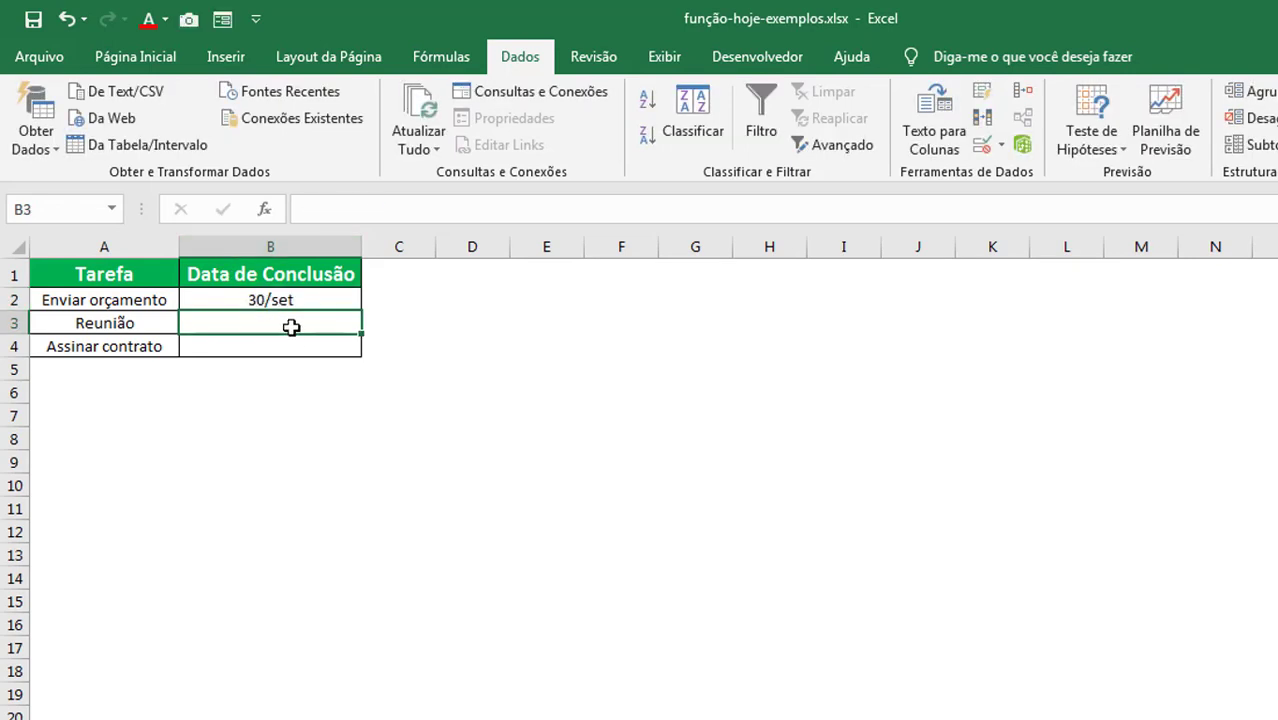
pyautogui.write('01/10/2020')
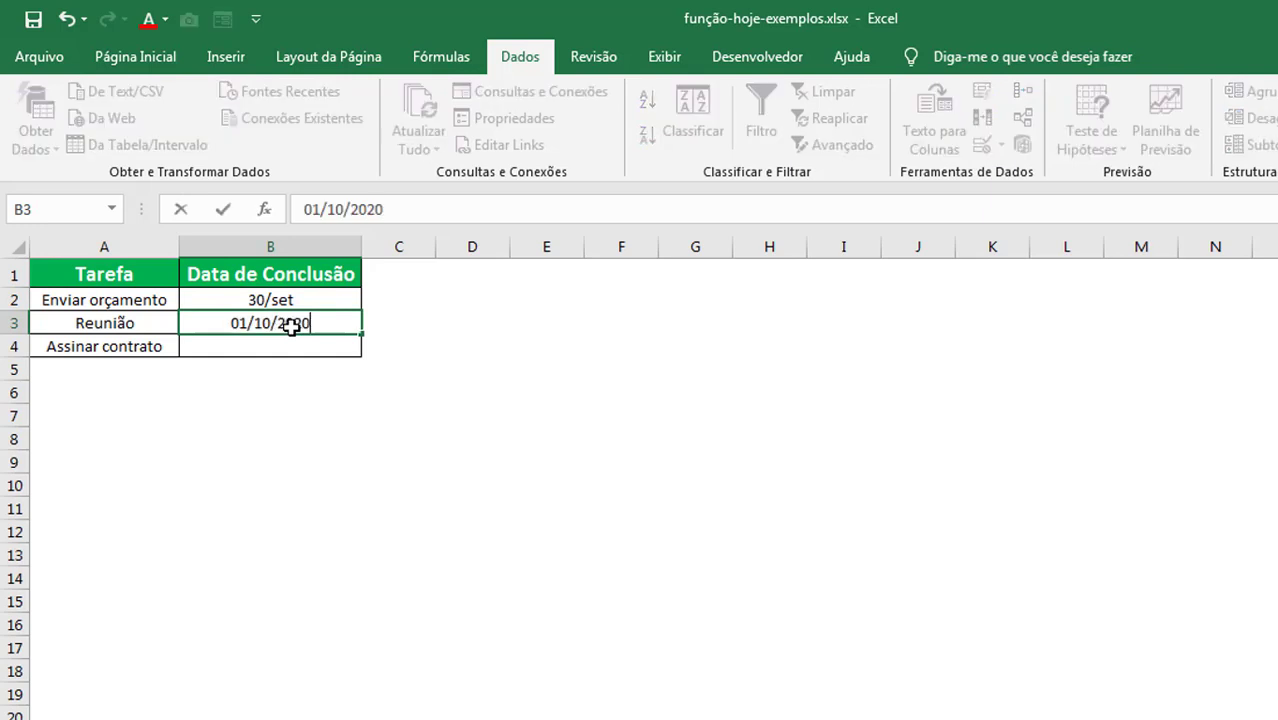
pyautogui.press('Return')
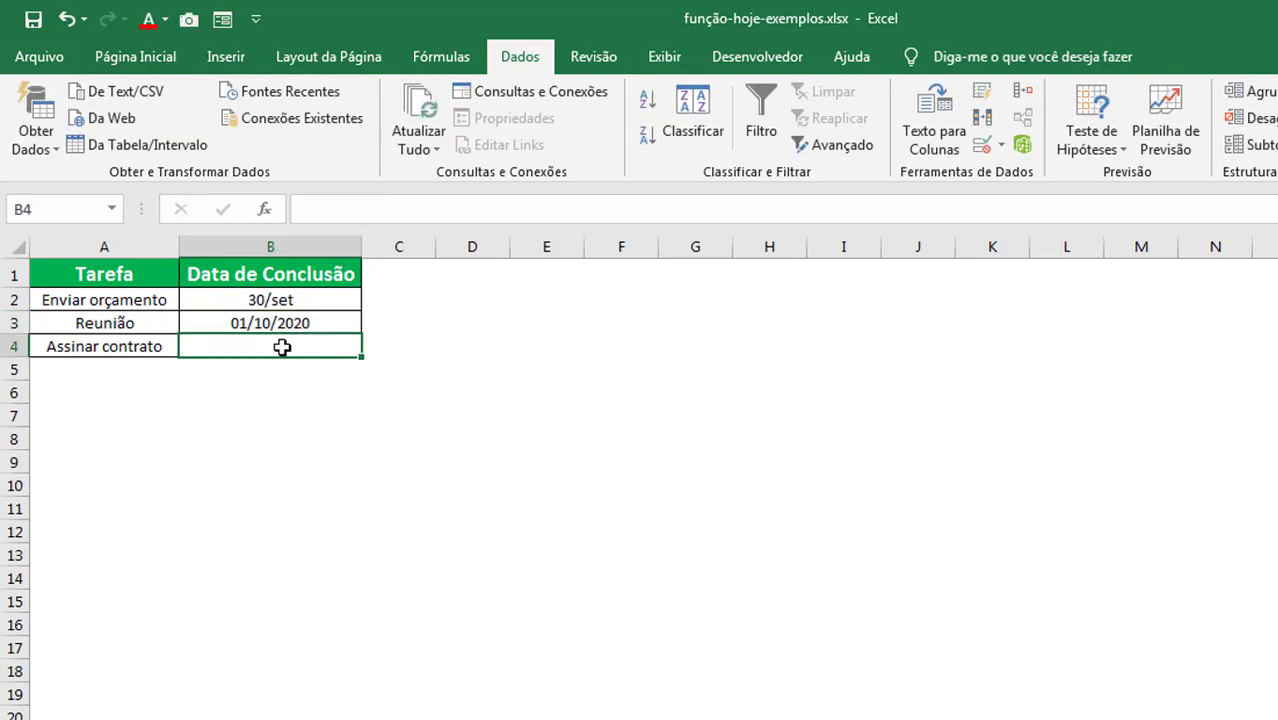
# Try to enter 30/10/2020 as the Assinar contrato date in B4, and cancel the entry.
pyautogui.write('30/10/2020')
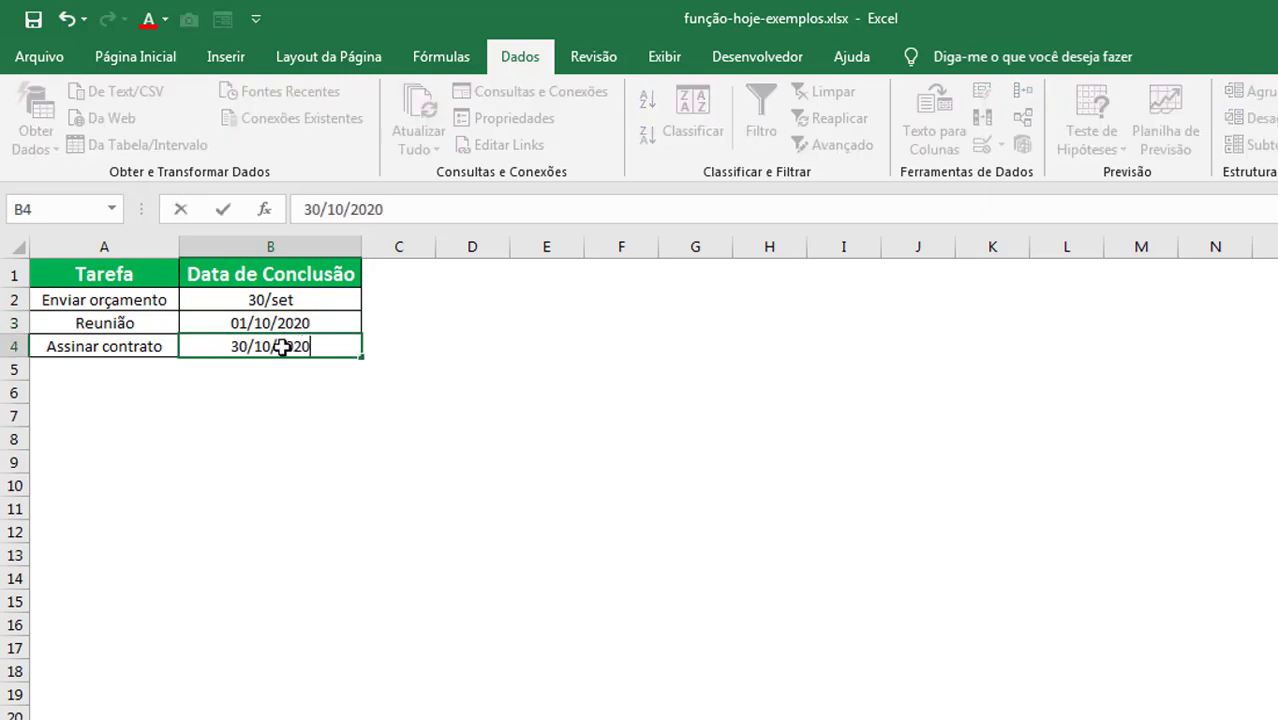
pyautogui.press('Return')
pyautogui.click(786, 498)
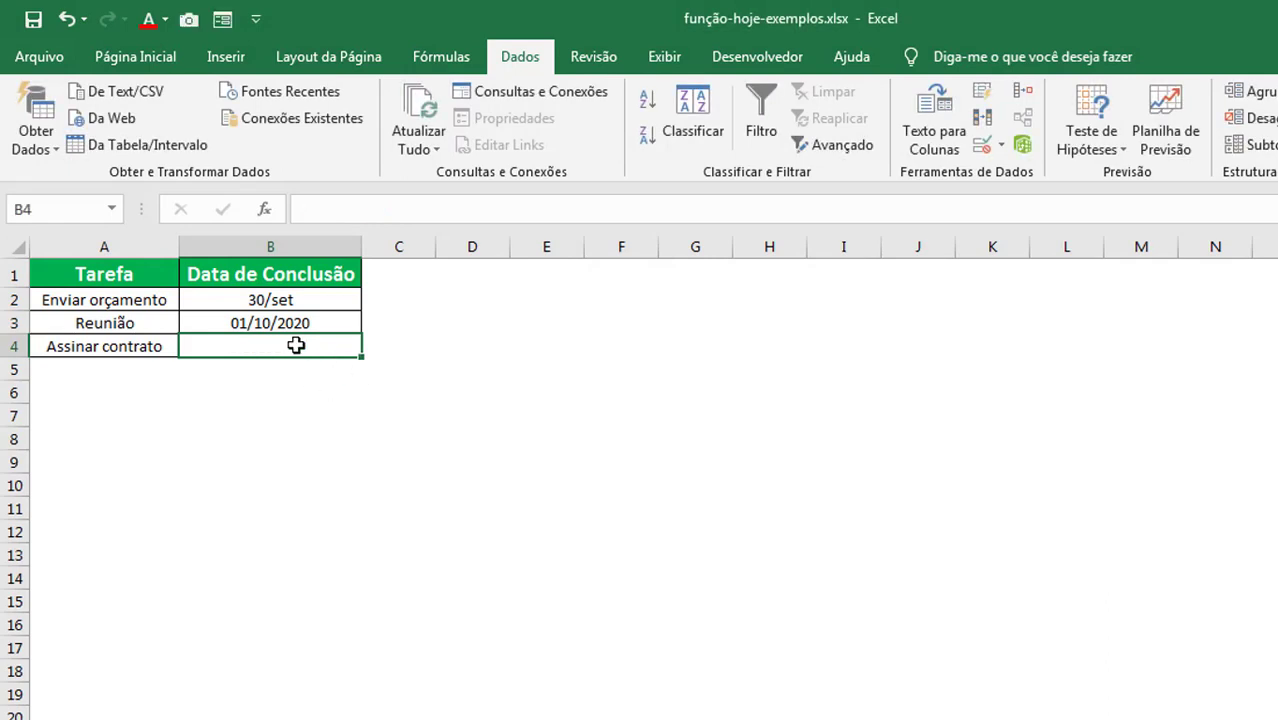
# Enter 28/10/2020 as the completion date for Assinar contrato in B4.
pyautogui.write('28/10')
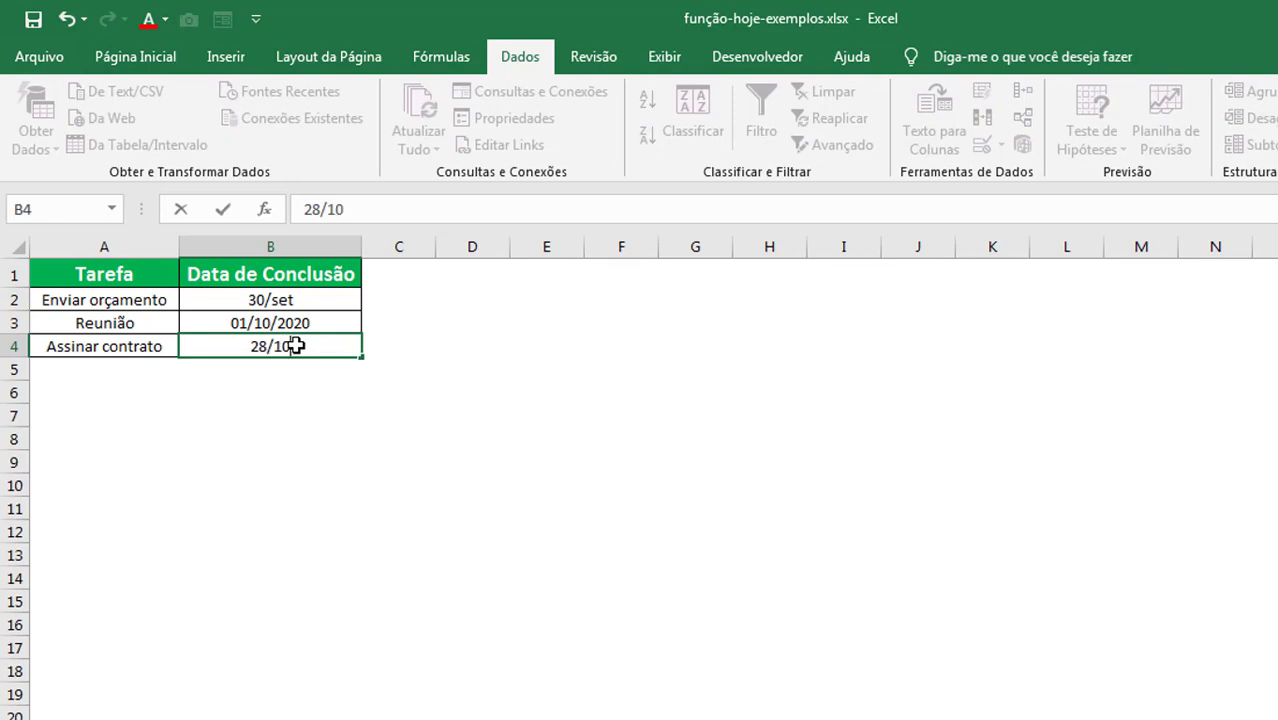
pyautogui.write('/2020')
pyautogui.press('Return')
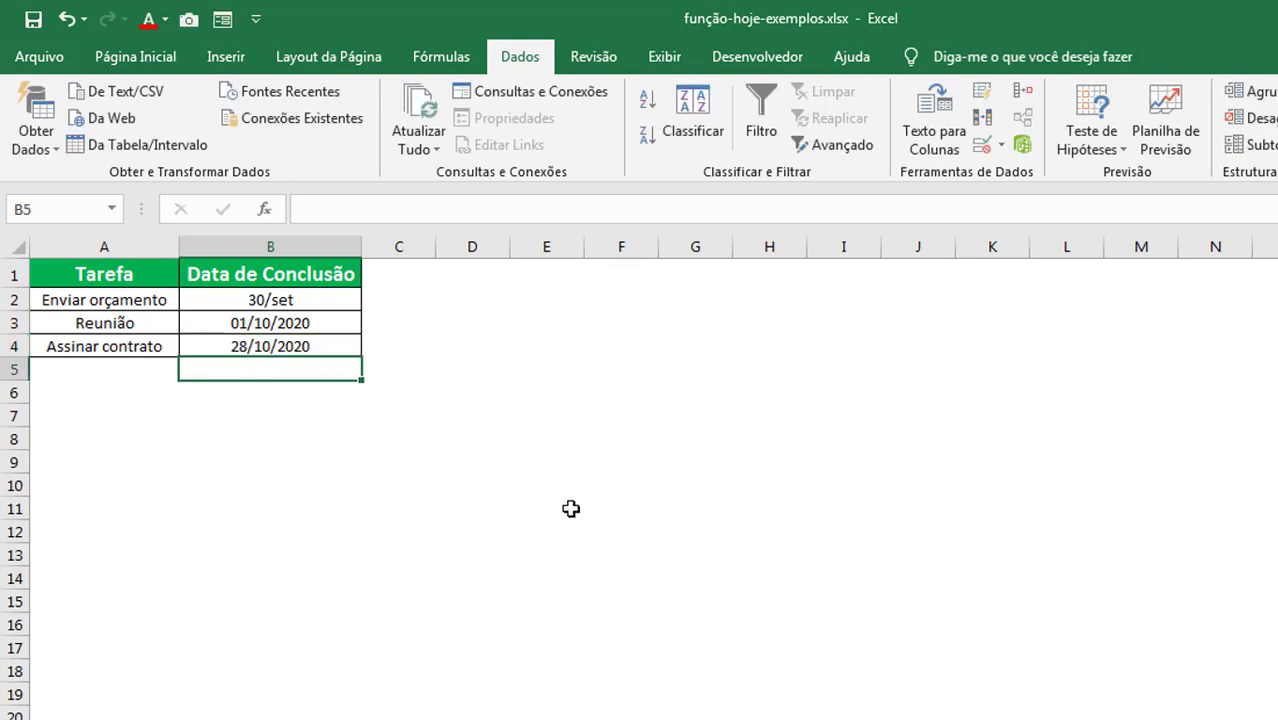
pyautogui.click(570, 509)
# Format the completion dates in B2:B4 as Data Abreviada and select B2.
pyautogui.moveTo(308, 302); pyautogui.dragTo(307, 346)
pyautogui.click(135, 56)
pyautogui.click(938, 100)
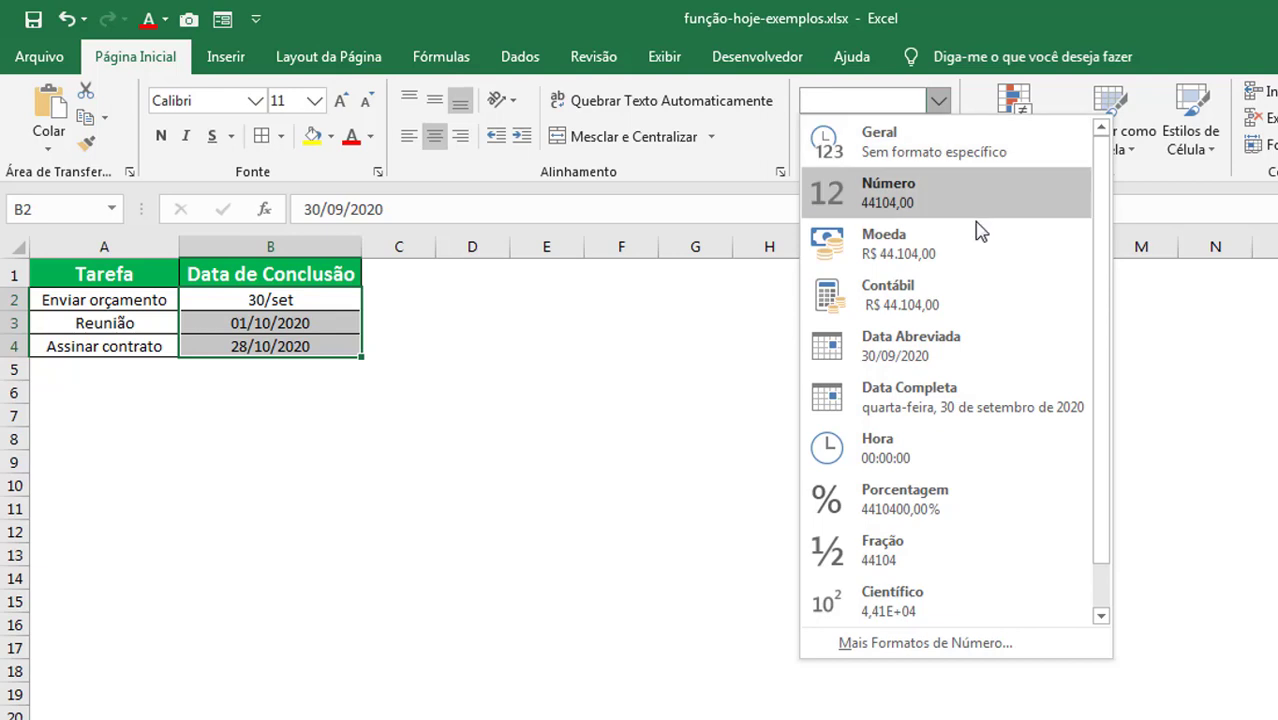
pyautogui.click(990, 360)
pyautogui.click(668, 377)
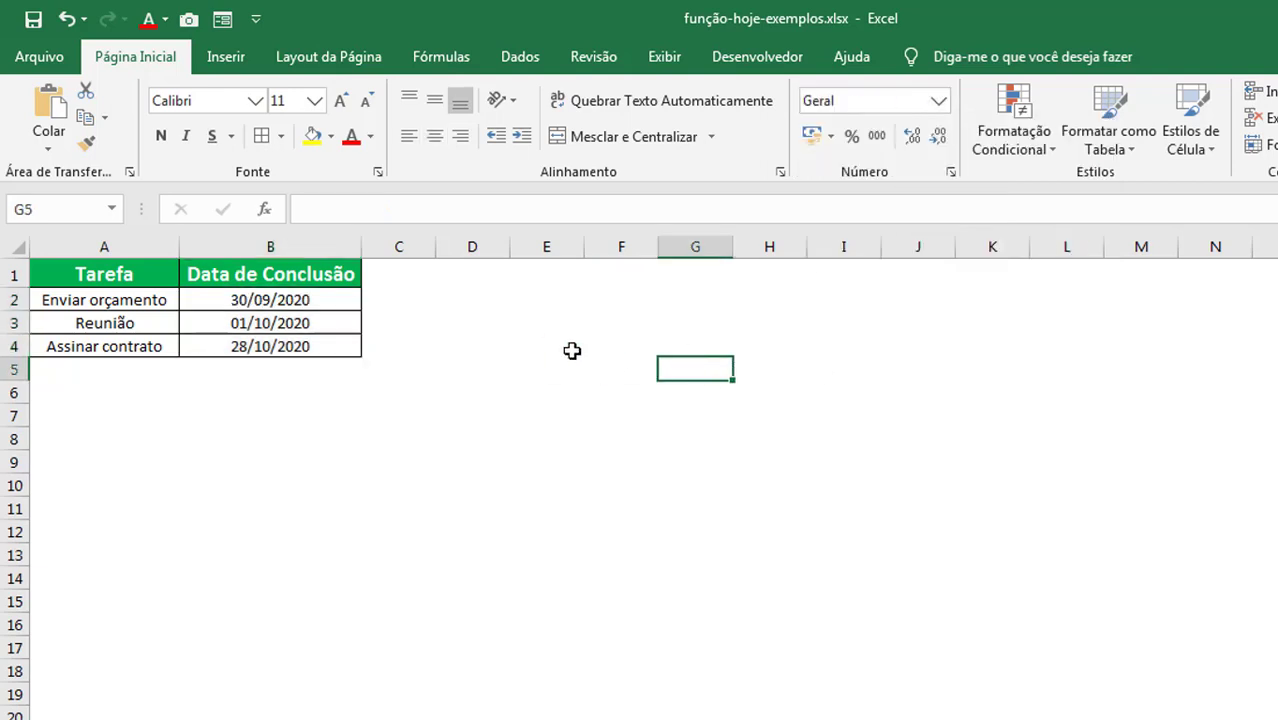
pyautogui.click(302, 300)
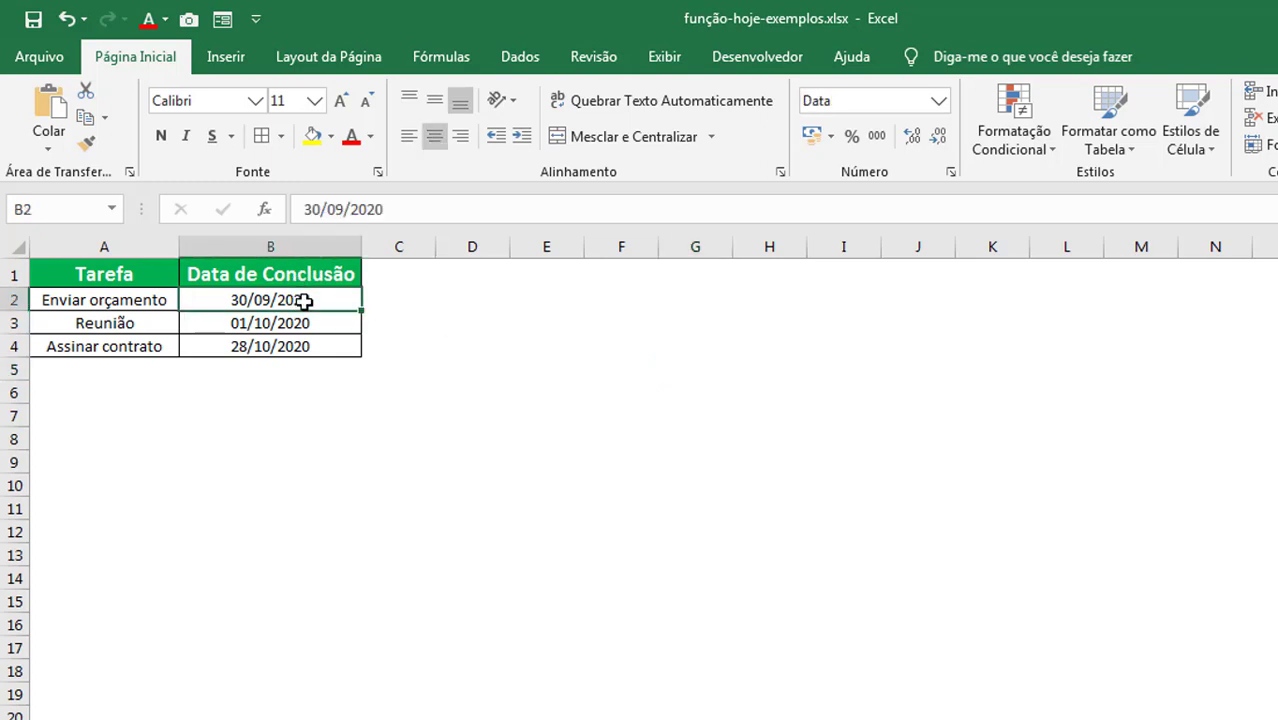